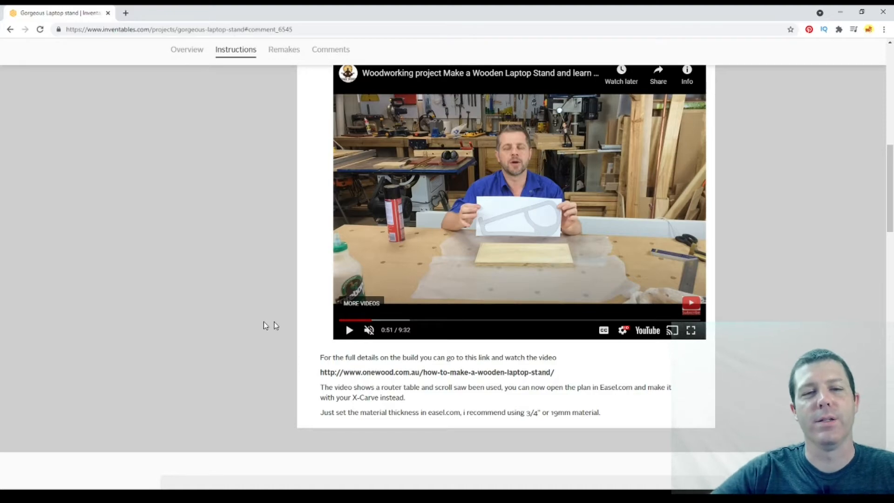
Look over the Gorgeous Laptop stand project page and open the project in Easel
scroll(289, 219, "down", 4)
scroll(289, 219, "down", 4)
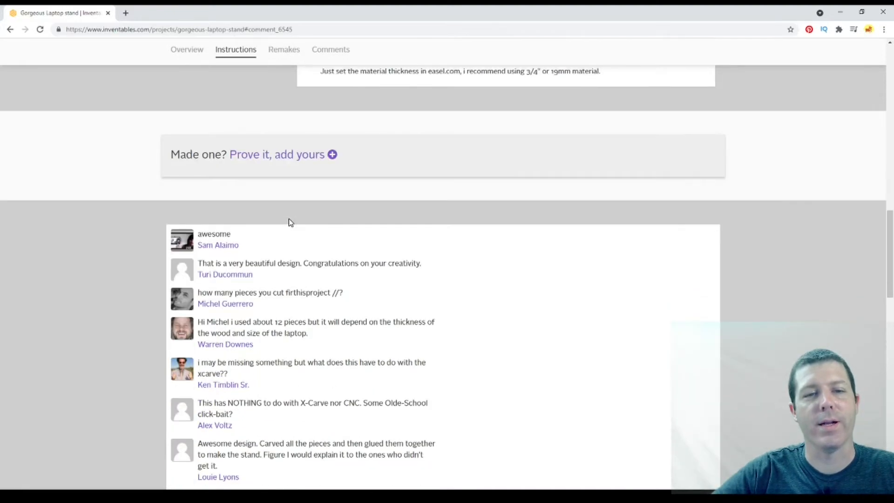
scroll(289, 219, "up", 12)
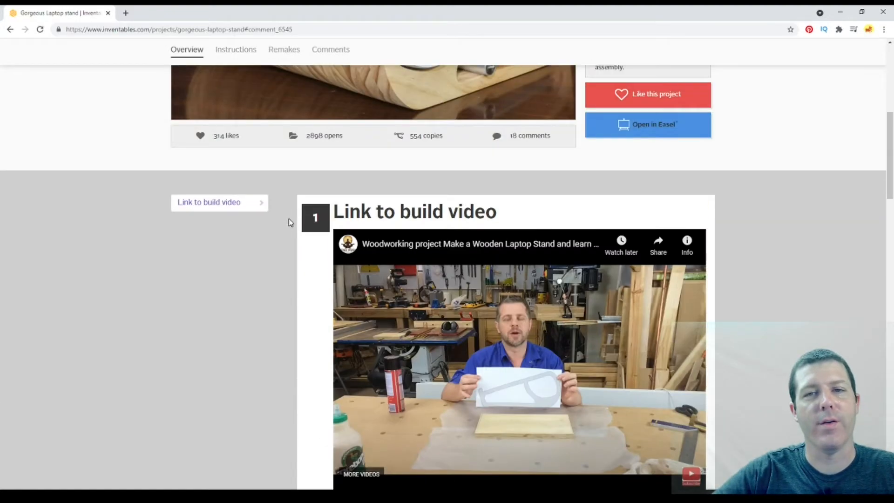
left_click(649, 125)
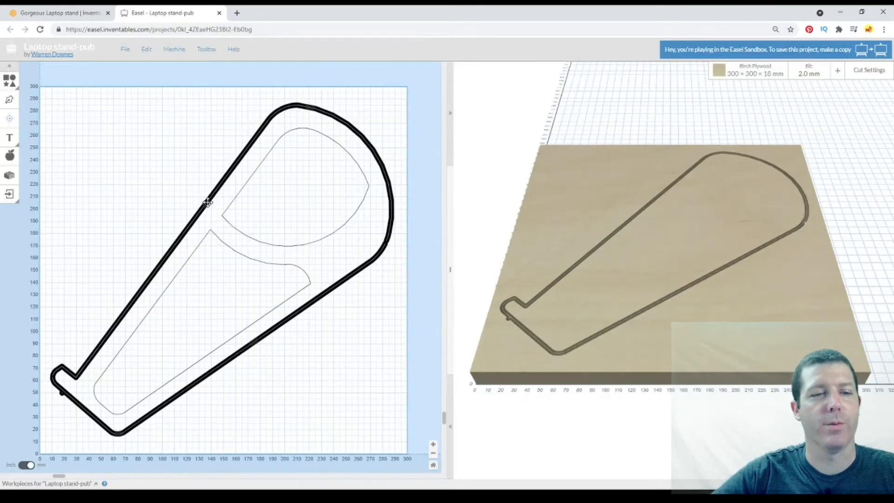
Inspect the cut settings of the stand's outer outline and lower inner cutout, along with the 3D preview of the cuts
left_click(208, 202)
left_click(96, 146)
scroll(102, 156, "down", 3)
scroll(93, 210, "up", 3)
scroll(92, 210, "up", 3)
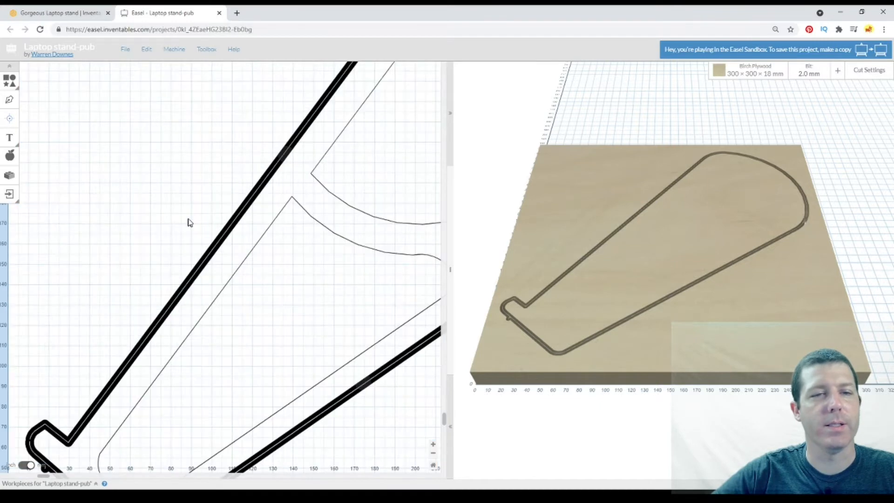
scroll(223, 221, "up", 2)
left_click(272, 186)
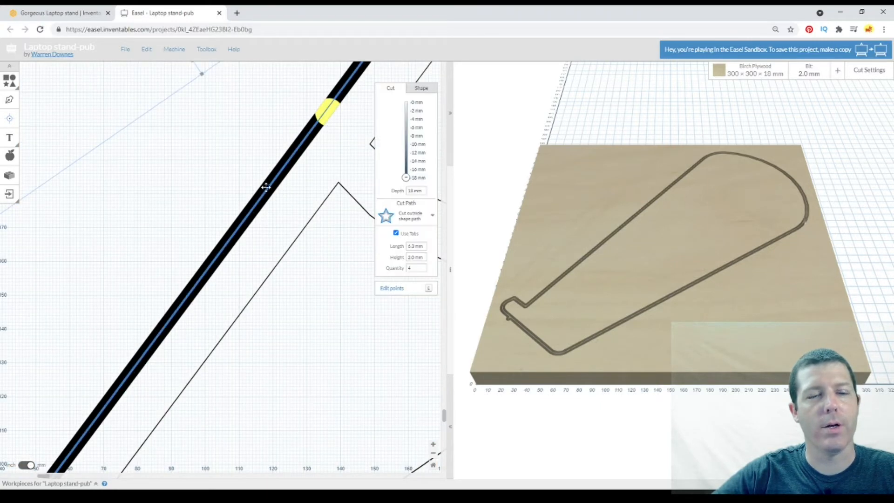
scroll(658, 423, "up", 2)
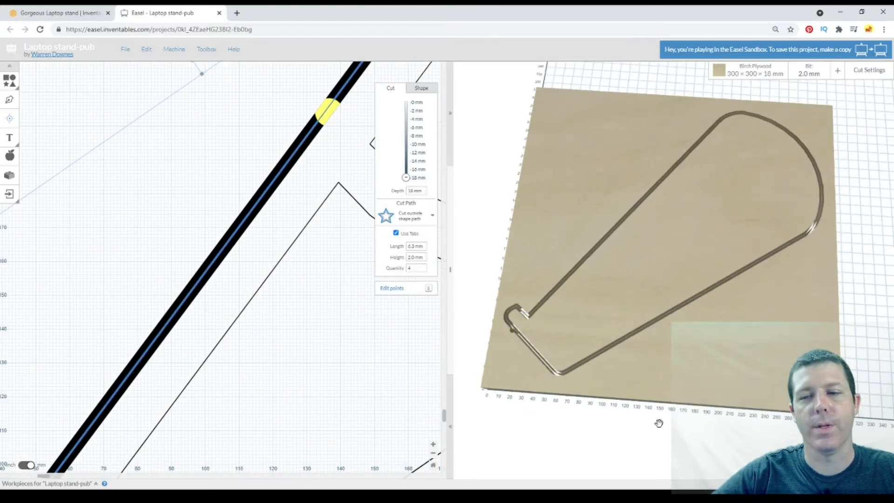
scroll(687, 275, "up", 3)
scroll(687, 275, "down", 5)
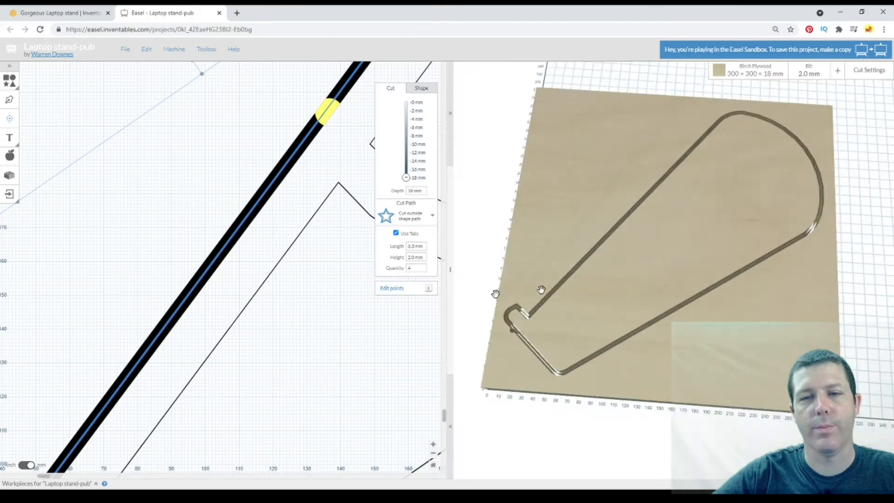
left_click(293, 296)
scroll(292, 297, "down", 5)
scroll(316, 326, "up", 4)
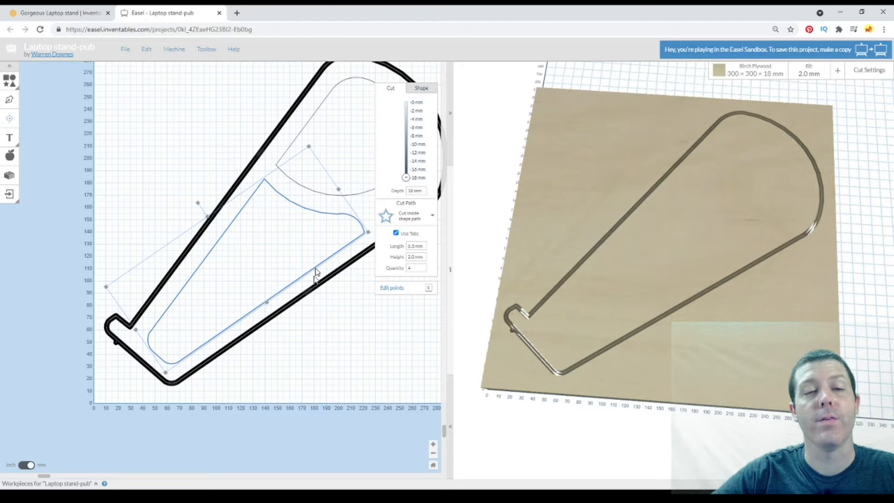
left_click(360, 305)
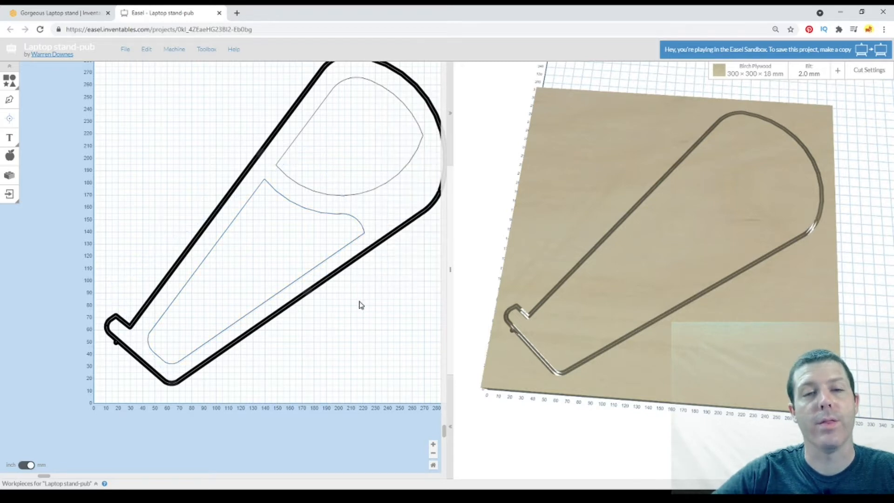
Set the outer outline's cut path to Clear out a pocket and check the shapes' cut settings
left_click(364, 253)
left_click(406, 216)
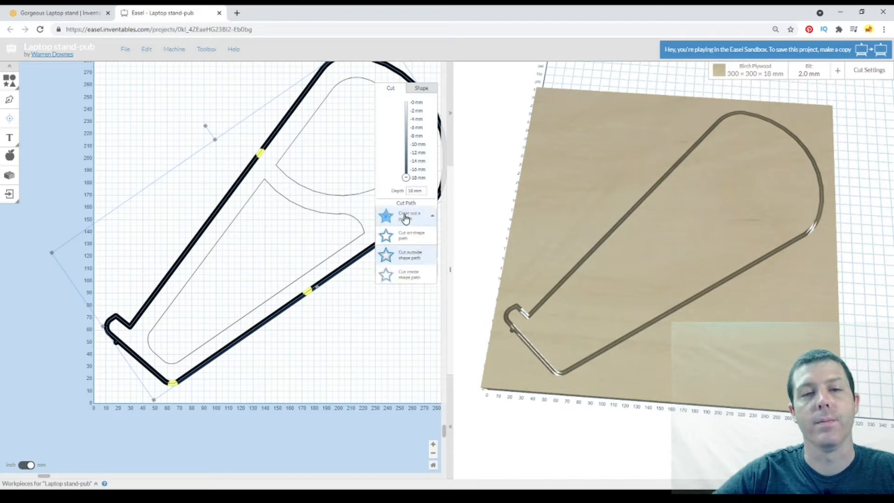
left_click(405, 236)
left_click(286, 341)
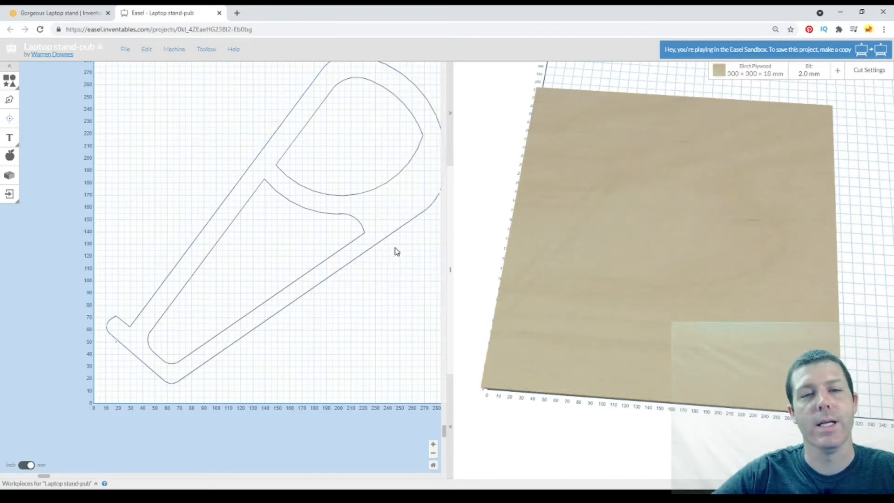
left_click_drag(391, 251, 313, 173)
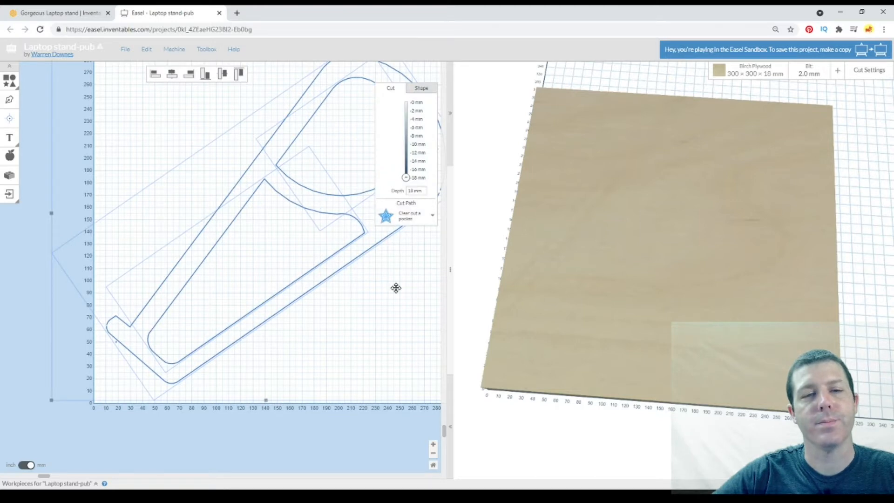
left_click(107, 414)
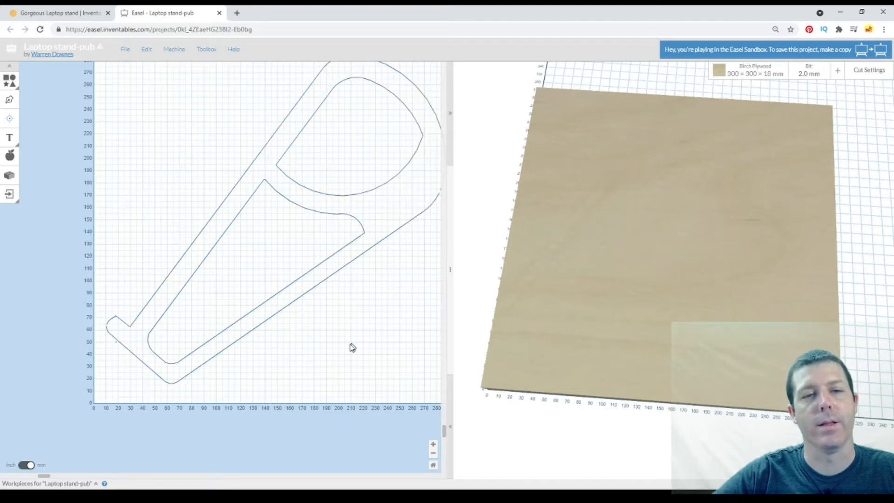
Set the cut path of the outer outline and both inner cutouts to Cut on shape path
left_click(347, 265)
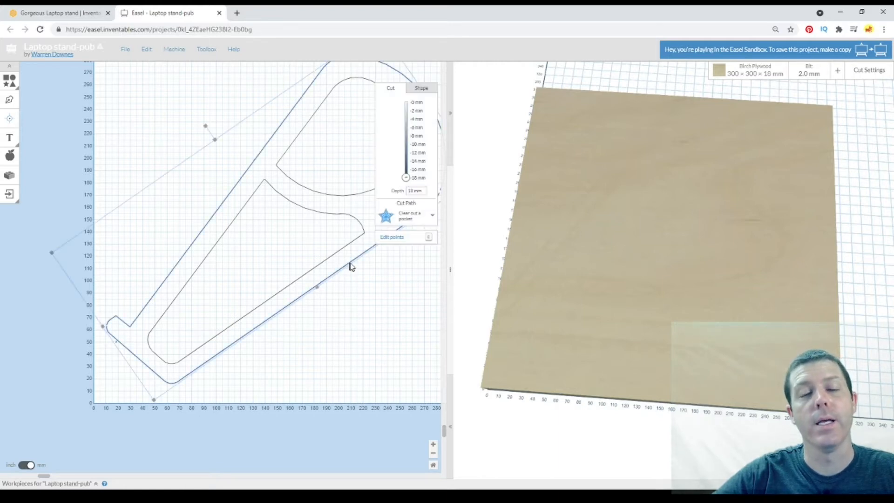
left_click(409, 216)
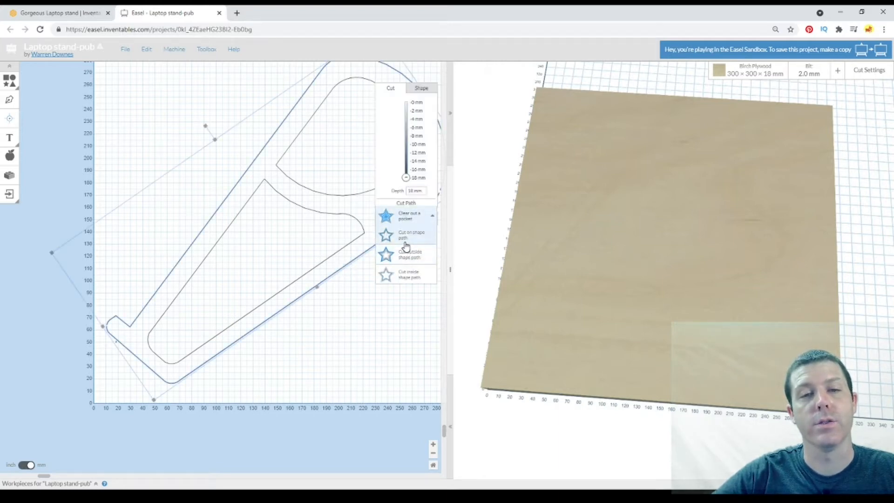
left_click_drag(384, 373, 201, 71)
left_click(413, 221)
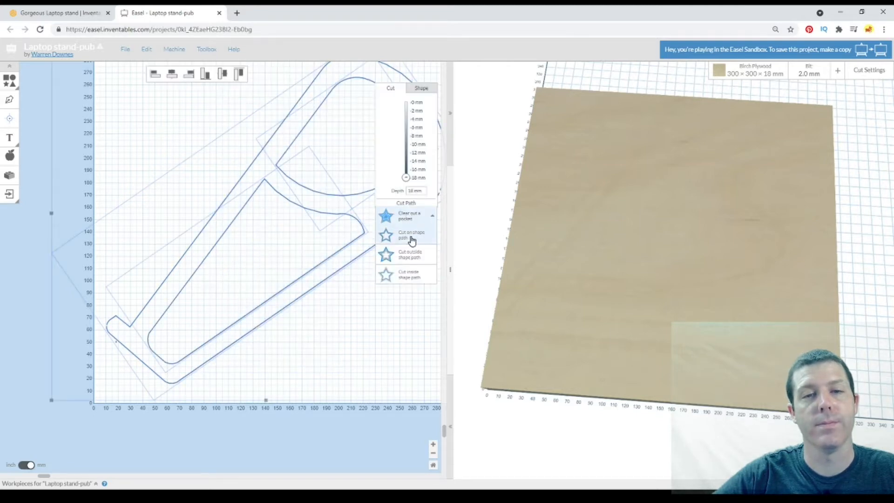
left_click(412, 239)
Simulate the toolpaths and examine the cut lines of the stand up close in the 3D preview
scroll(721, 215, "up", 5)
left_click_drag(774, 297, 771, 340)
left_click(861, 463)
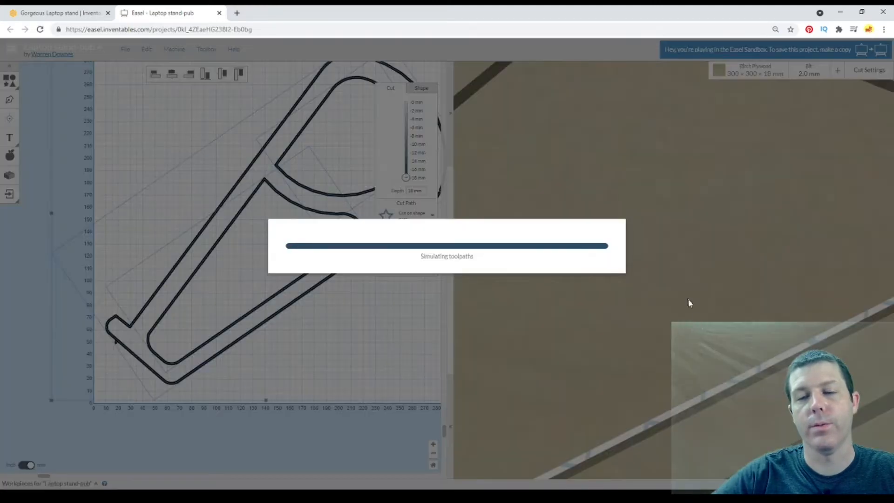
left_click_drag(778, 356, 723, 297)
scroll(784, 359, "up", 5)
scroll(784, 359, "down", 2)
scroll(784, 359, "down", 2)
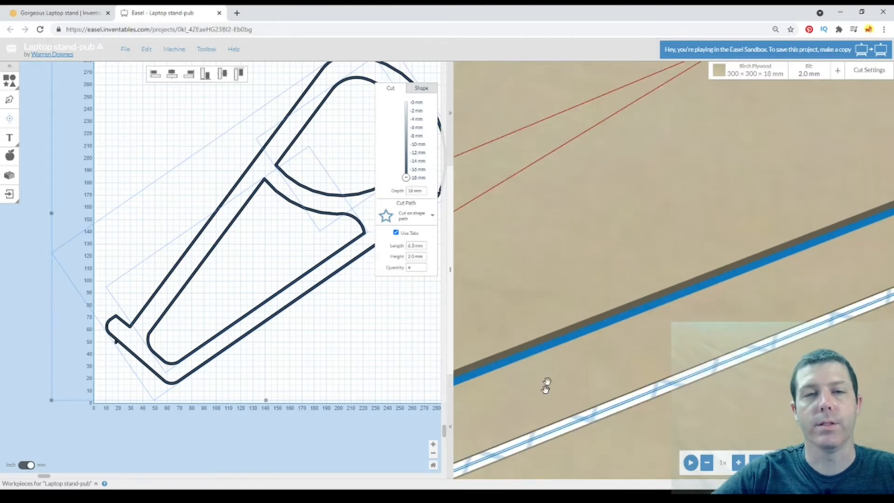
scroll(613, 341, "down", 5)
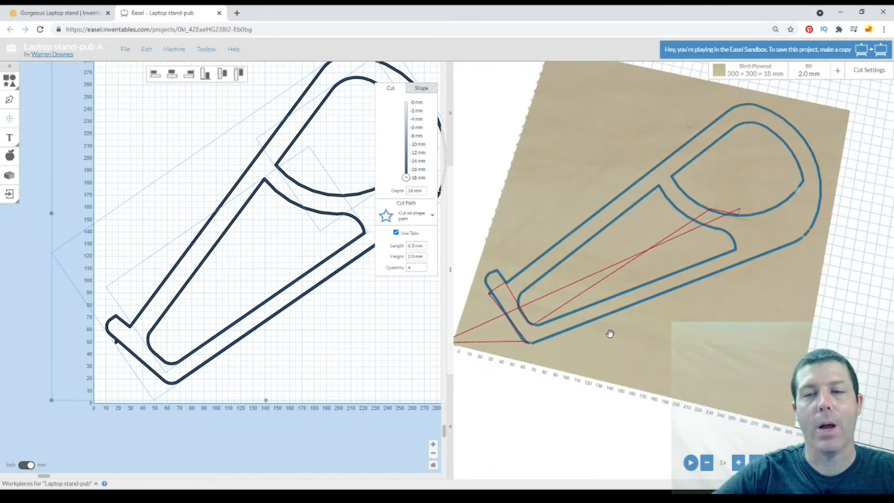
left_click_drag(592, 235, 637, 231)
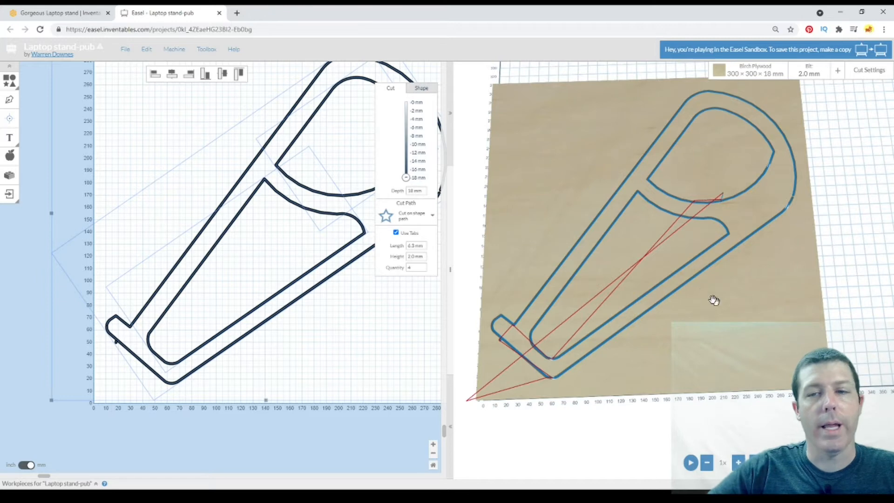
scroll(703, 257, "up", 5)
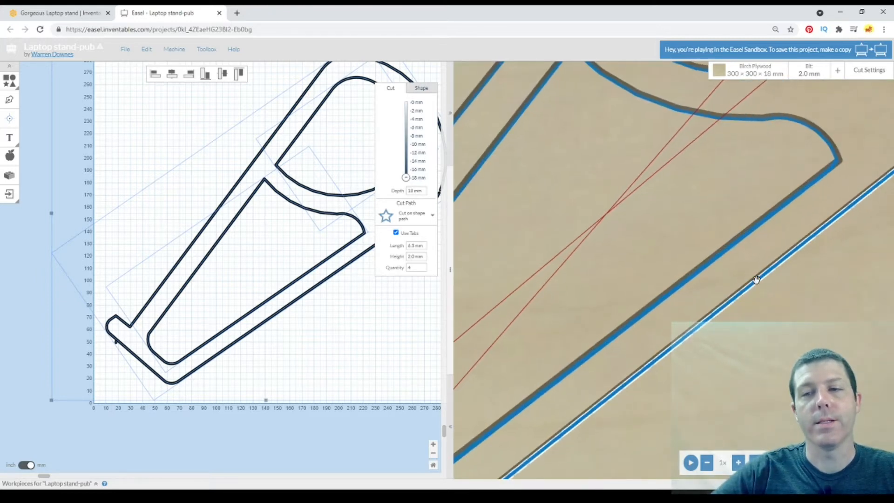
Change the bit to the 1/8 in single flute end mill and check the wider cuts in the 3D preview
left_click(810, 75)
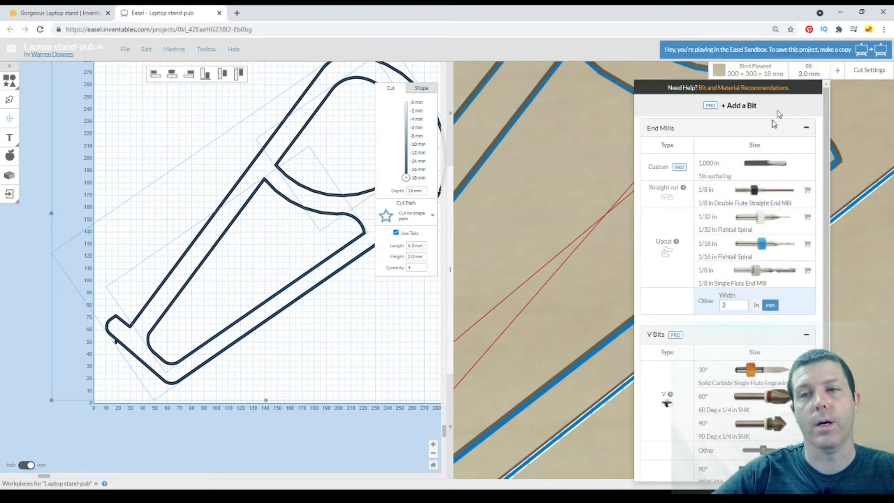
left_click(733, 278)
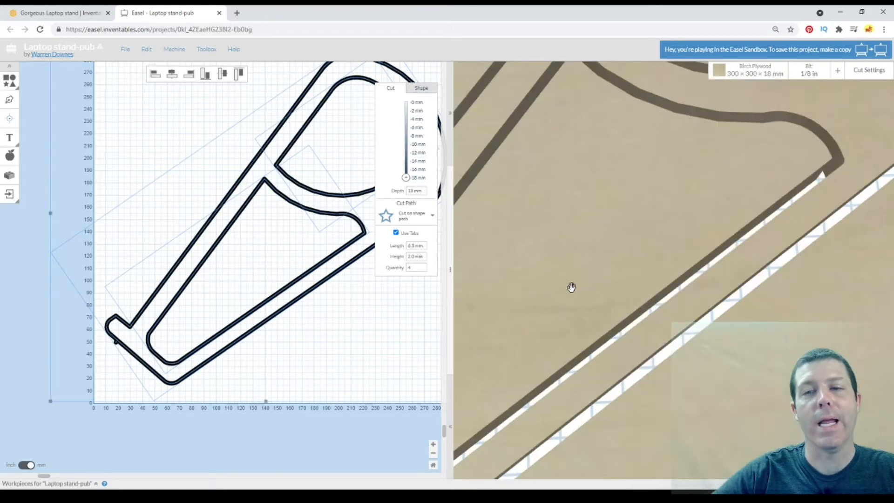
left_click_drag(742, 294, 744, 297)
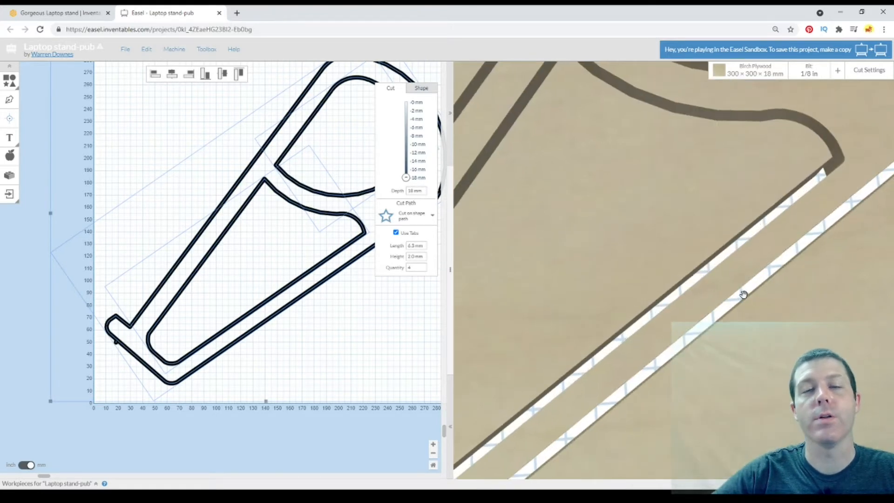
scroll(712, 284, "down", 2)
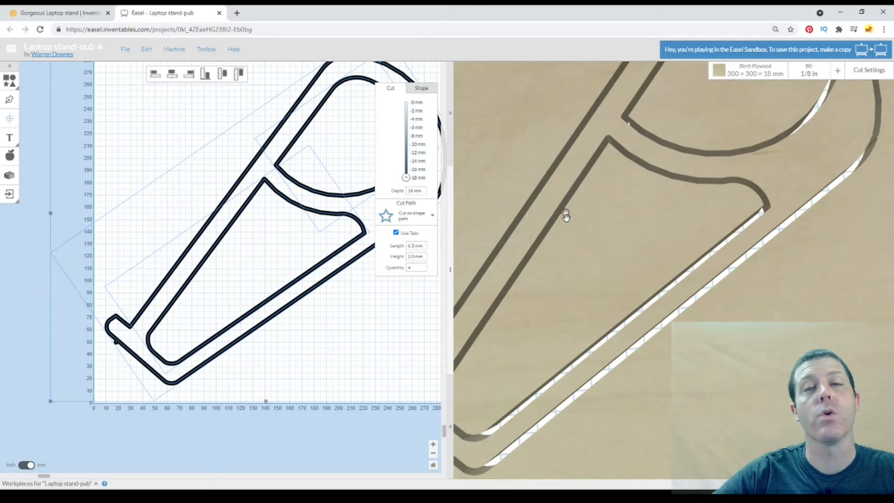
scroll(585, 230, "down", 5)
scroll(605, 257, "up", 2)
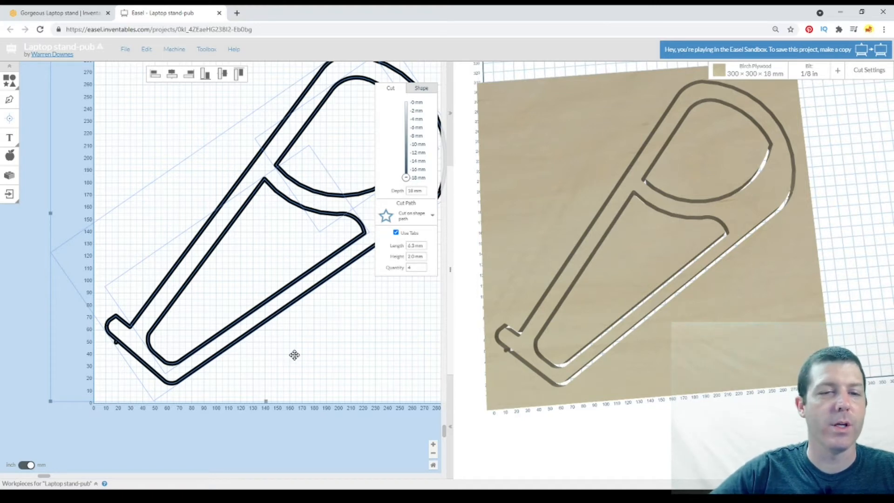
Search the app library for "sha" and import an open path of the outer outline with Extract SubPath, from 0 to 100%
scroll(295, 354, "down", 3)
left_click(416, 338)
left_click_drag(406, 335, 294, 249)
left_click(124, 315)
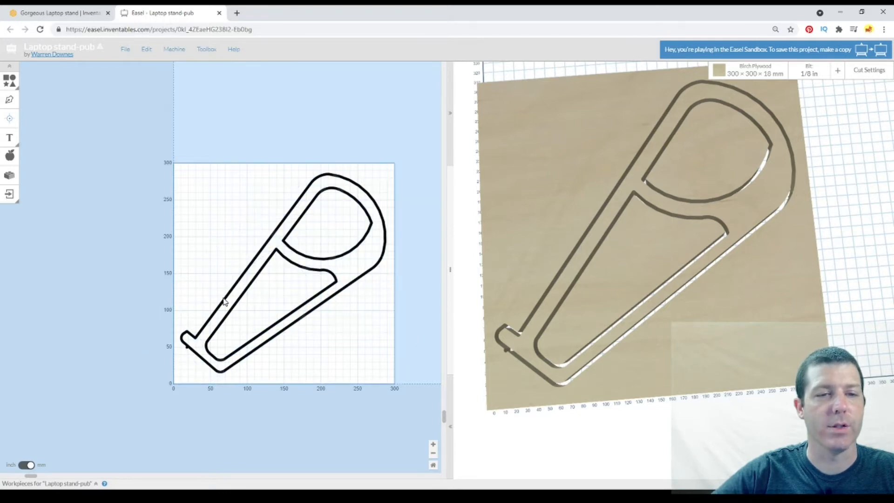
left_click(223, 305)
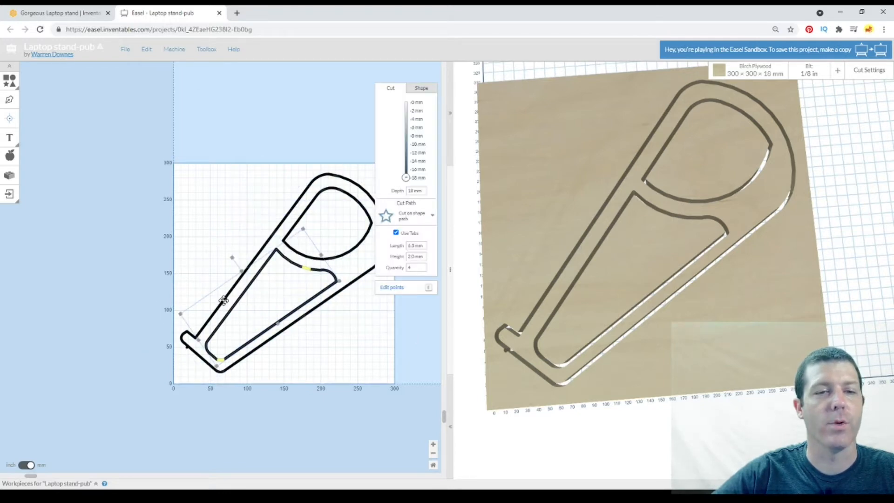
left_click(227, 297)
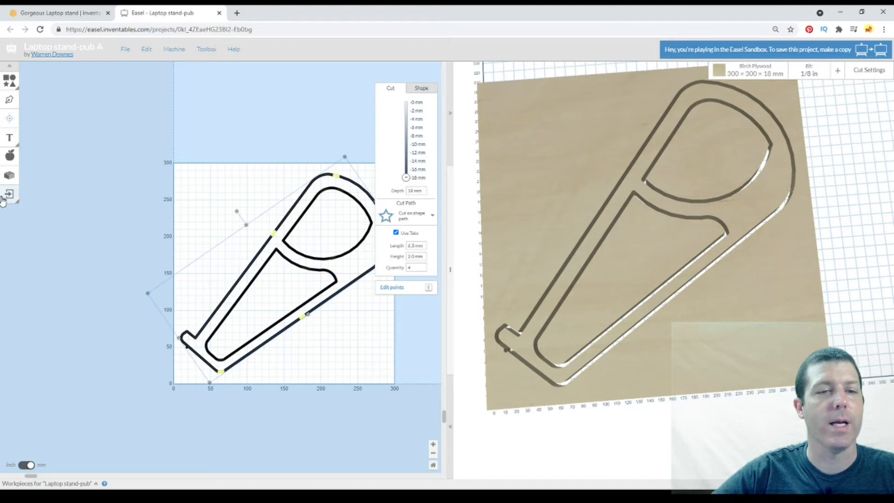
left_click(17, 178)
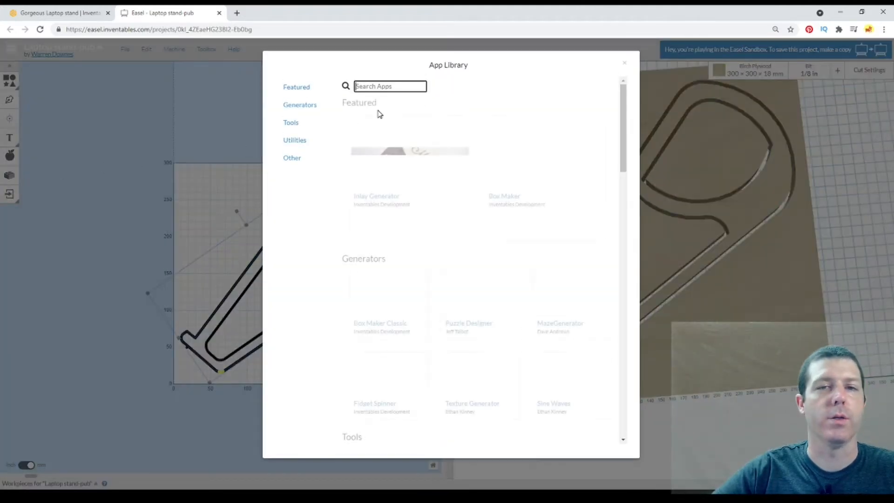
type("sha")
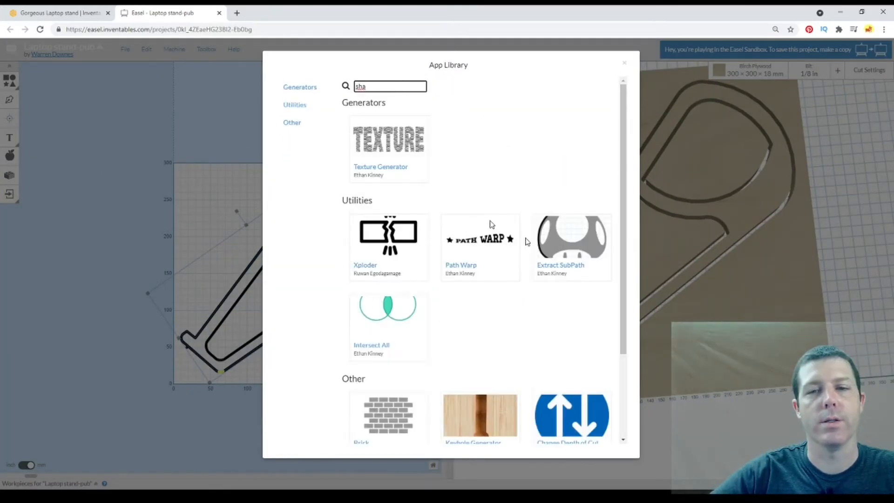
left_click(553, 224)
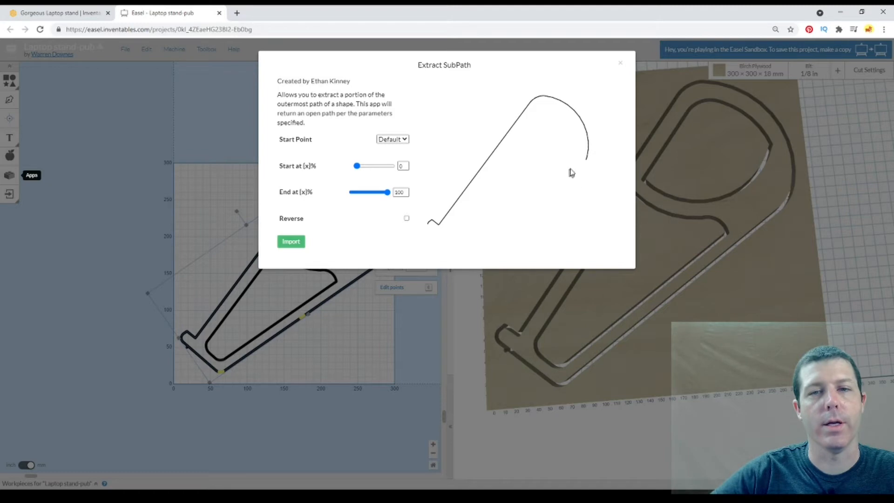
left_click(291, 242)
Examine the original outer outline around the lip and stray stub at the stand's narrow end
scroll(139, 336, "up", 5)
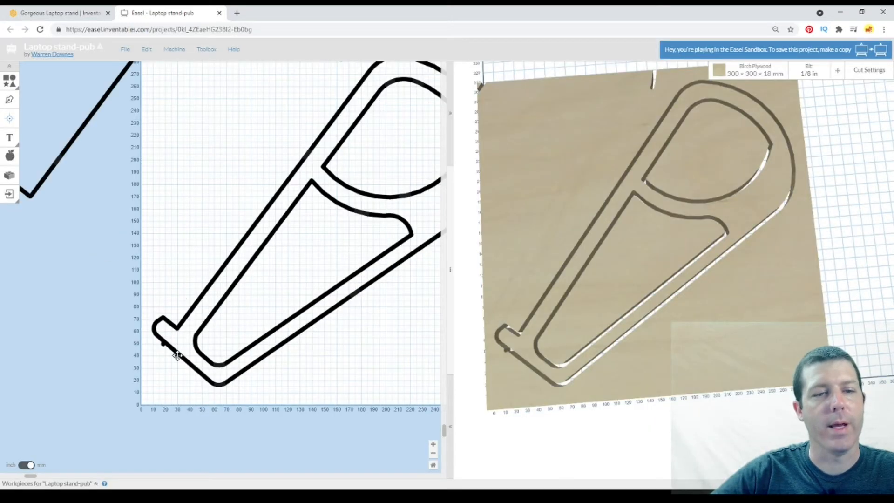
scroll(117, 331, "up", 3)
left_click(137, 284)
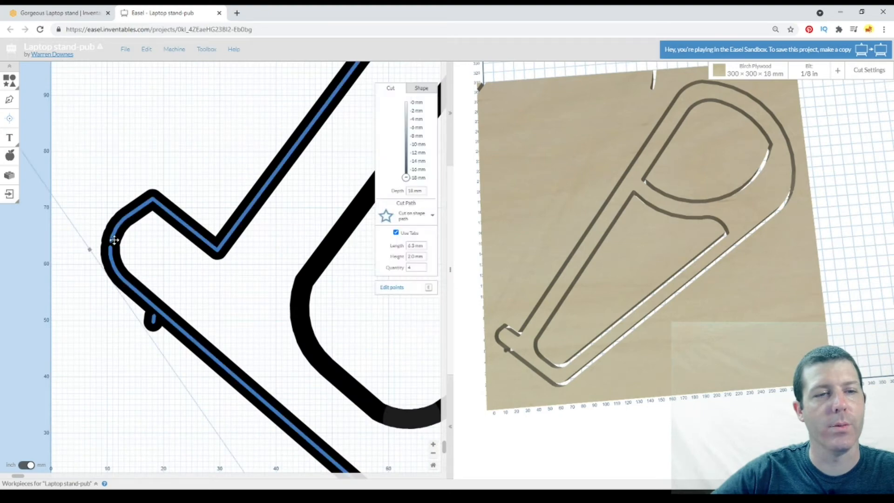
scroll(111, 246, "down", 10)
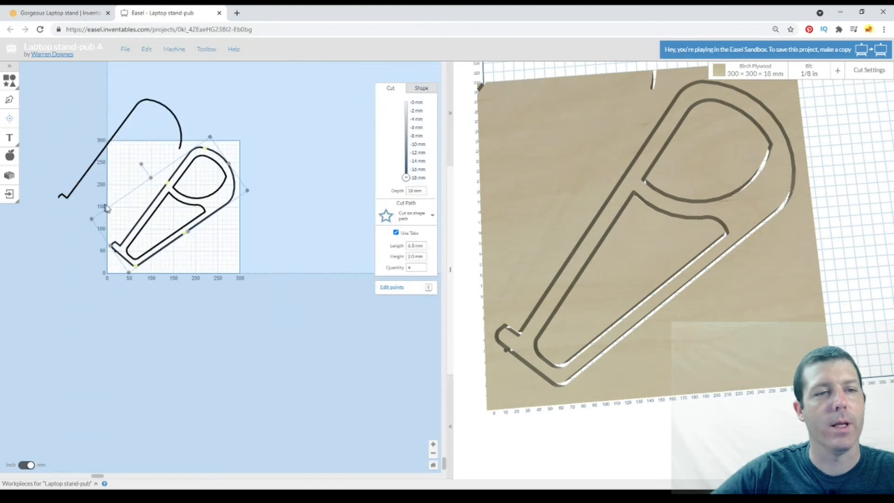
Examine the break in the outer outline along the curve at the stand's wide end
scroll(188, 152, "up", 6)
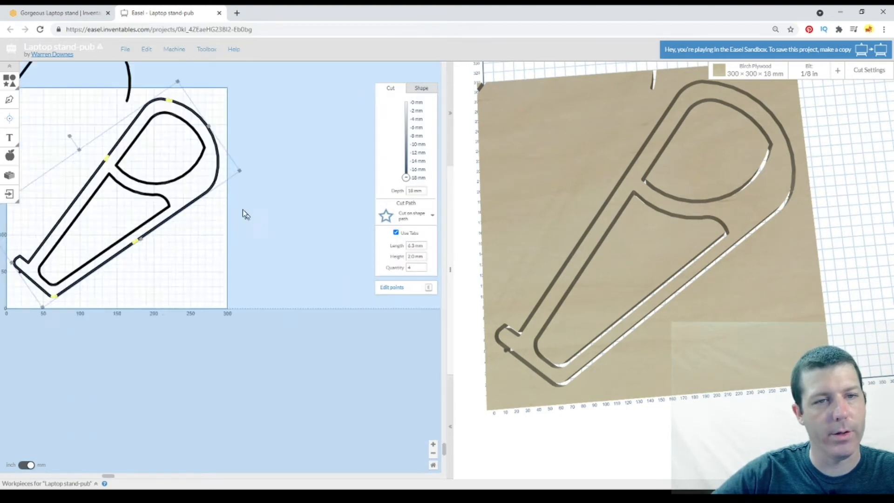
scroll(182, 149, "up", 4)
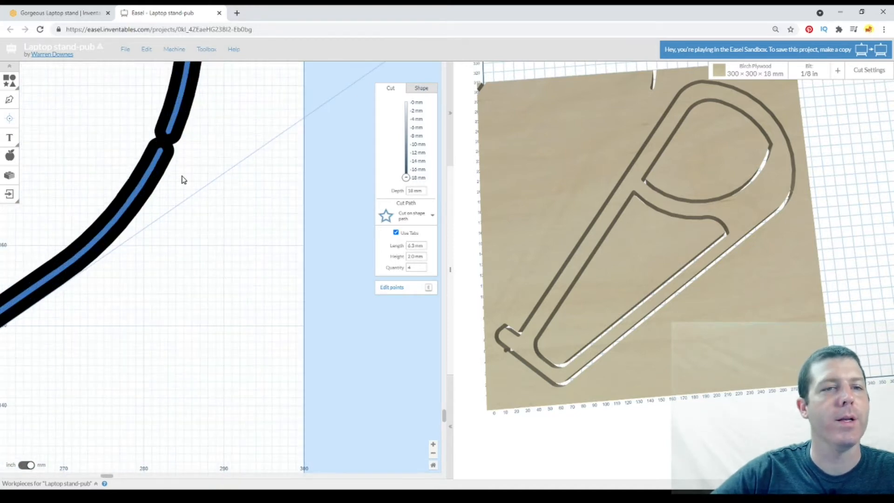
scroll(110, 139, "down", 4)
scroll(107, 137, "up", 4)
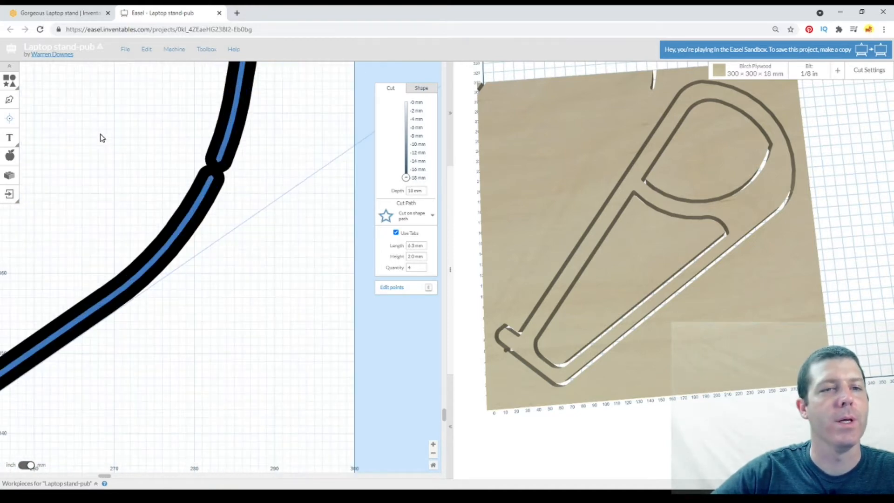
left_click(11, 82)
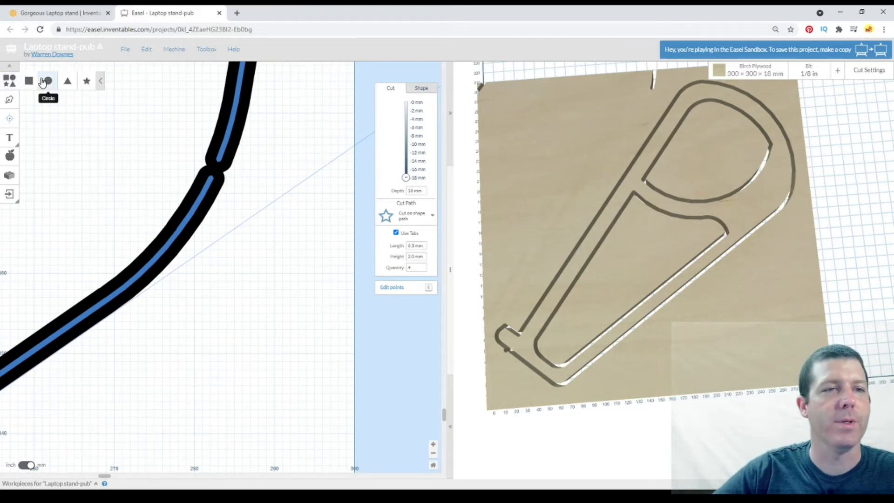
left_click(29, 81)
scroll(211, 180, "down", 4)
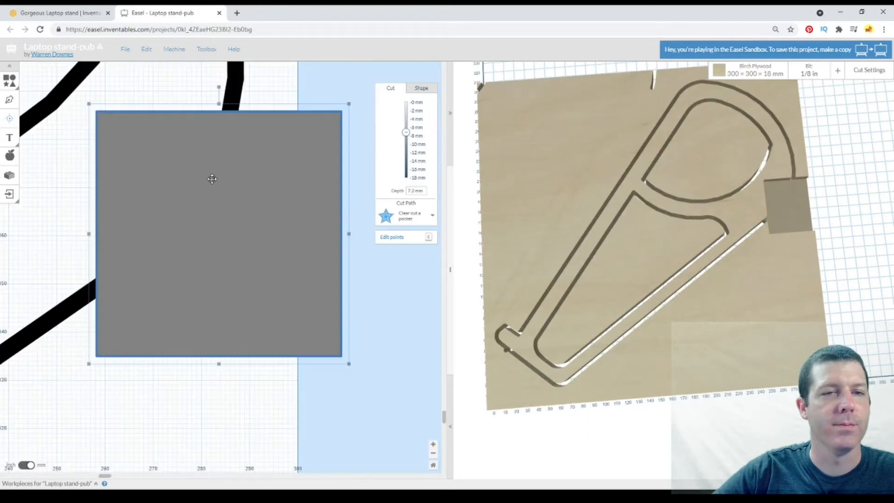
key("Delete")
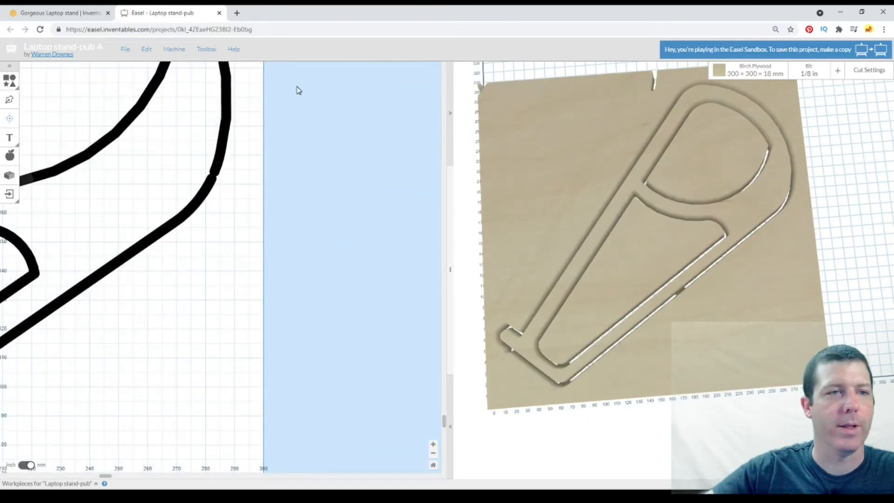
Add a circle, squash it into a thin ellipse and tilt it along the outline over the break at the wide end
mouse_move(8, 82)
left_click(46, 82)
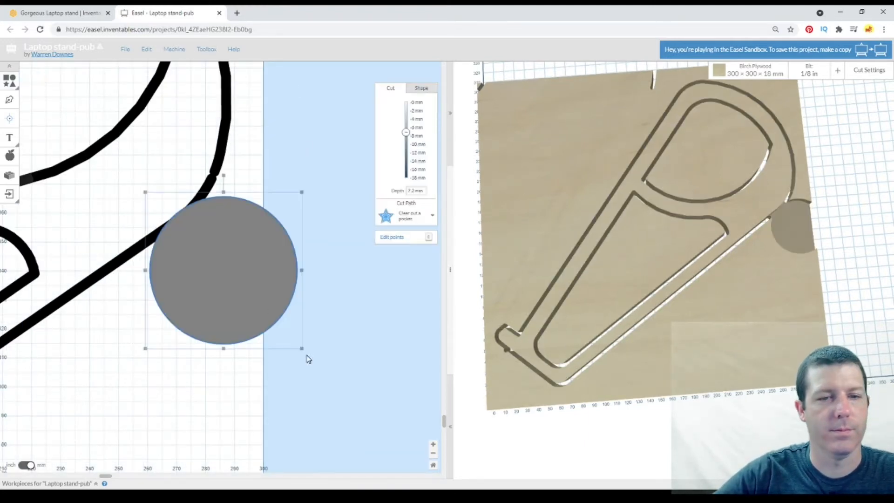
left_click_drag(303, 347, 252, 293)
left_click_drag(251, 214, 111, 206)
left_click_drag(106, 294, 210, 167)
left_click_drag(211, 134, 227, 136)
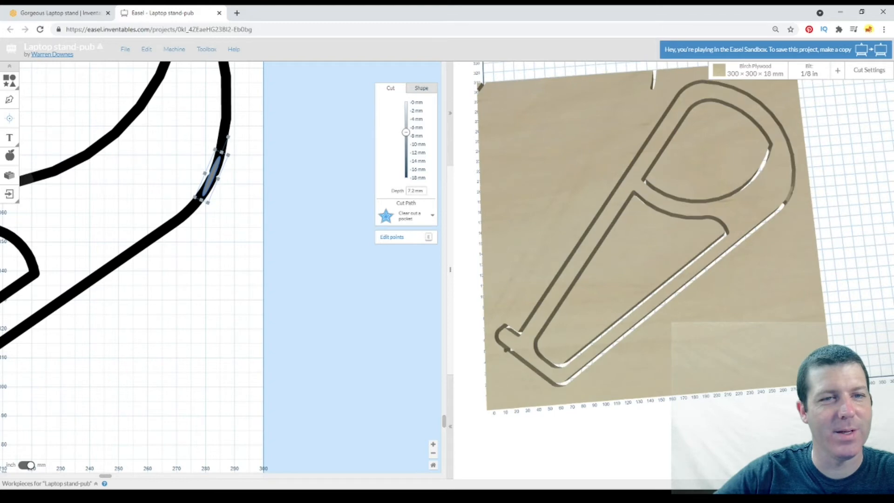
scroll(211, 175, "up", 3)
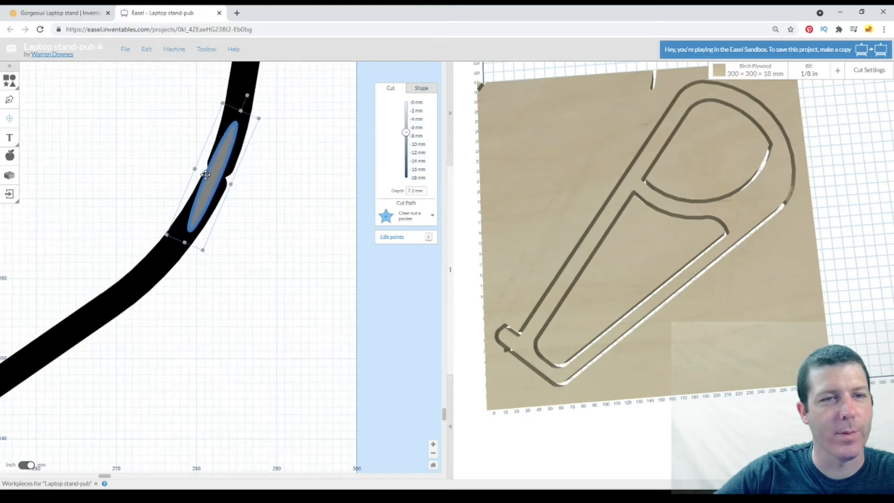
left_click_drag(196, 170, 198, 170)
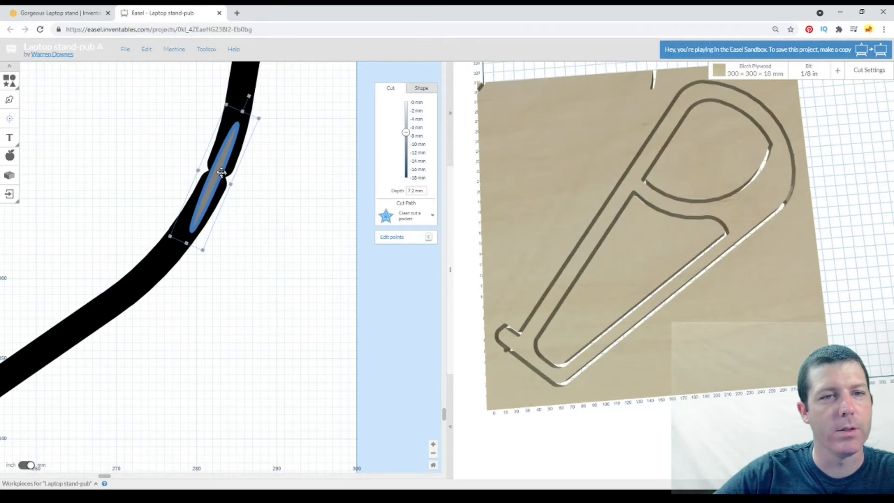
Shorten the thin ellipse and nudge it so it overlaps both ends of the broken outer outline
left_click(237, 85)
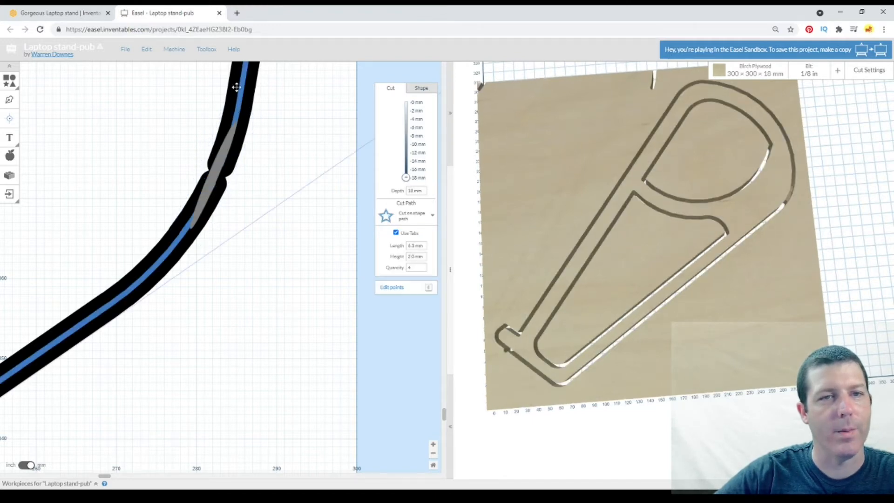
left_click(214, 170)
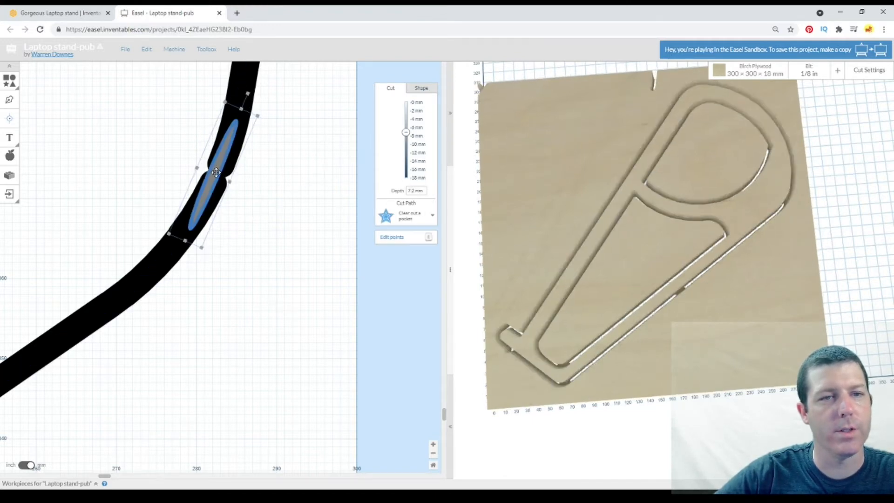
left_click(245, 88)
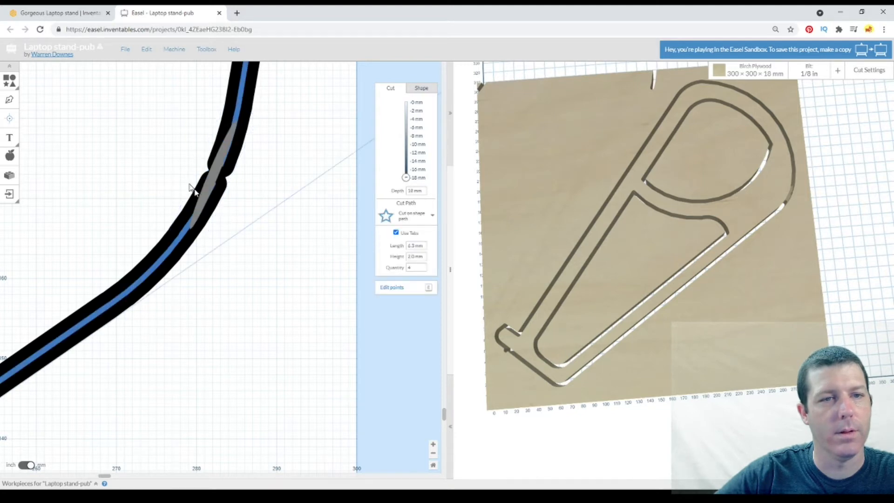
left_click(205, 191)
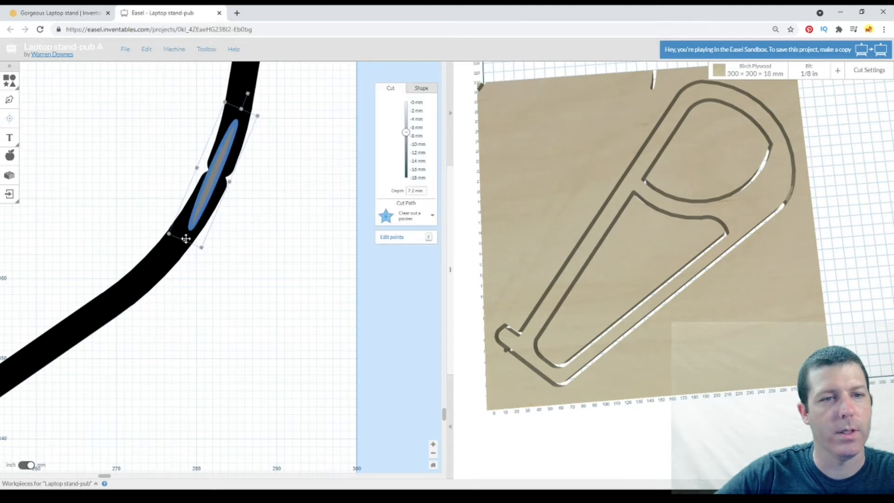
left_click(240, 95)
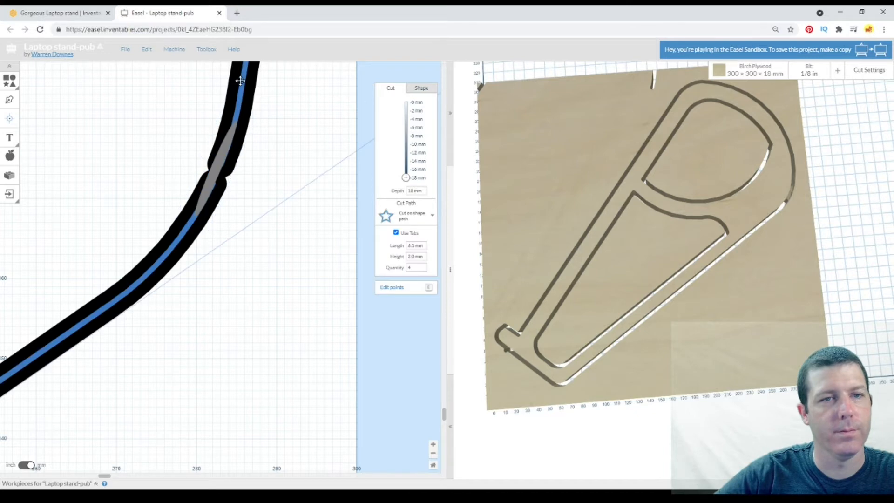
left_click(221, 155)
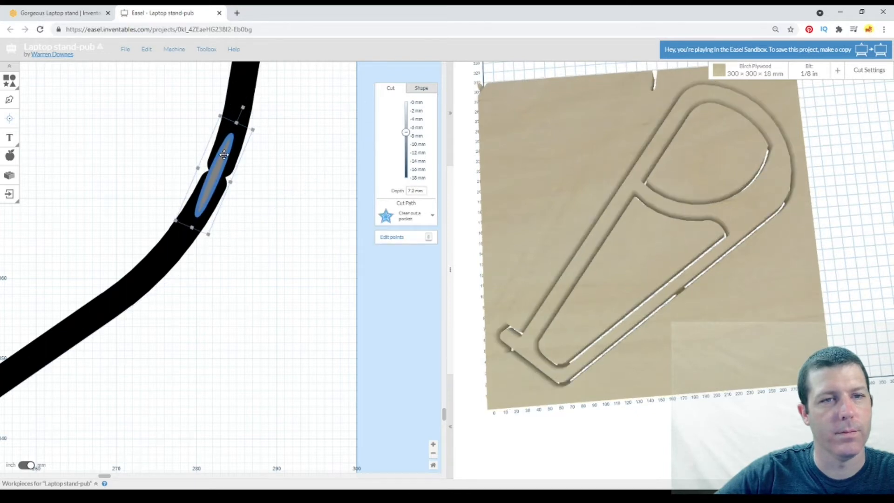
left_click(236, 85)
Combine the thin ellipse with the outer outline into one shape
left_click(226, 161)
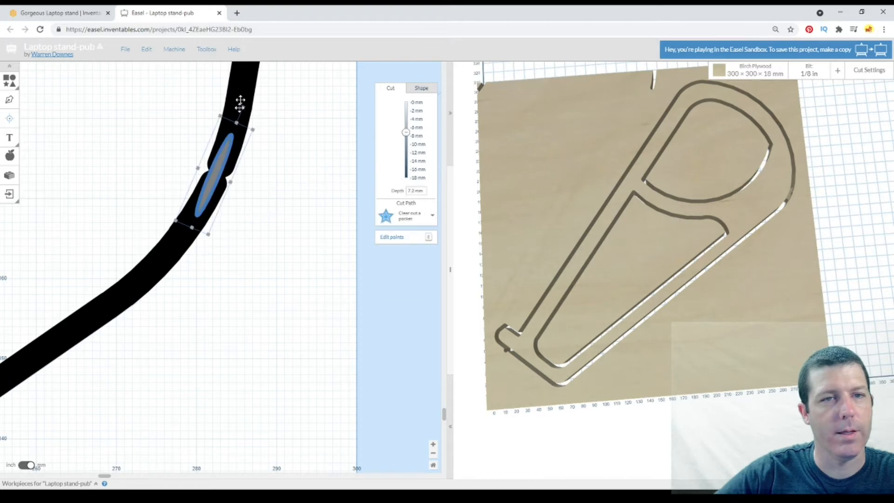
left_click(239, 79, "shift")
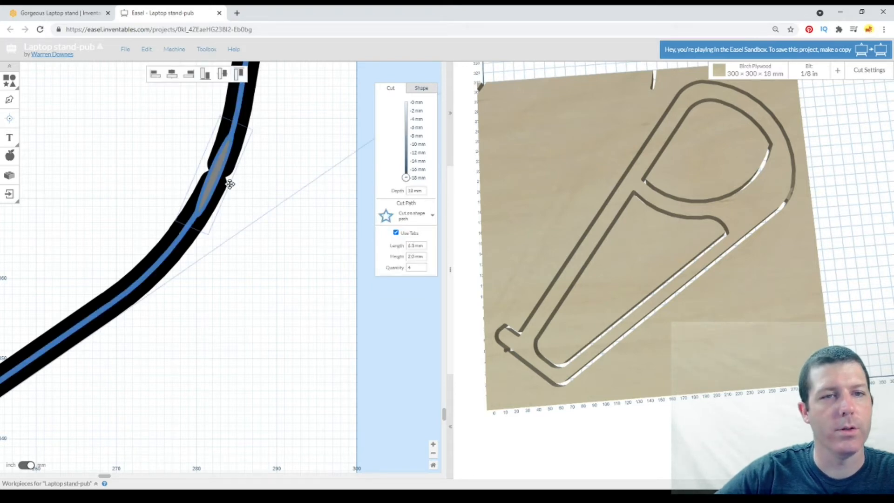
scroll(230, 183, "down", 4)
scroll(227, 189, "down", 3)
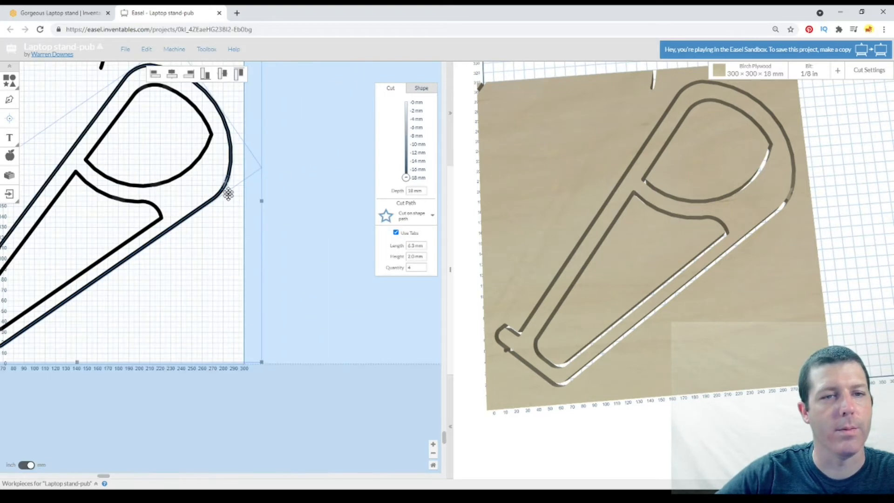
left_click(145, 55)
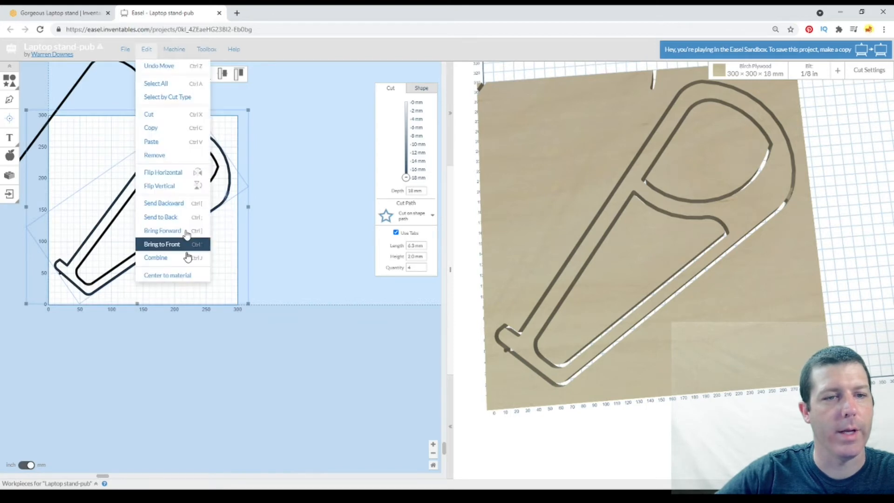
left_click(187, 268)
left_click(149, 343)
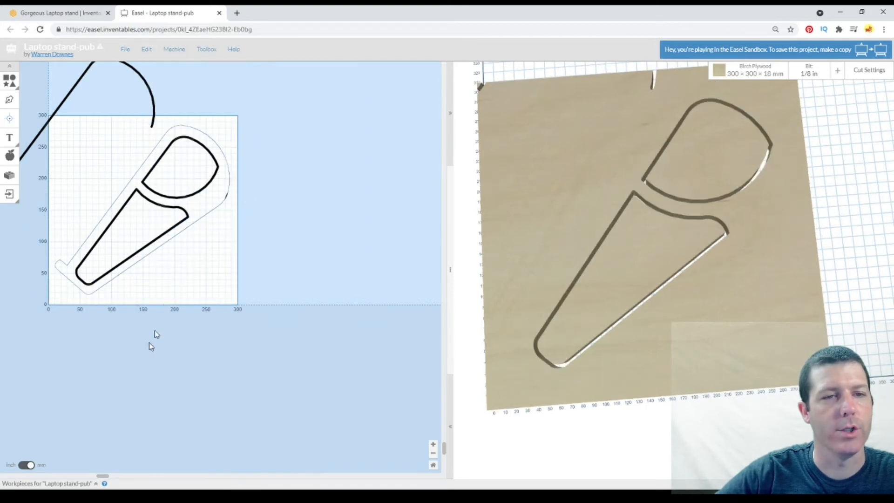
Widen the 2D design area and check the combined outline where the ellipse bridges the break
scroll(200, 228, "up", 5)
scroll(278, 255, "down", 3)
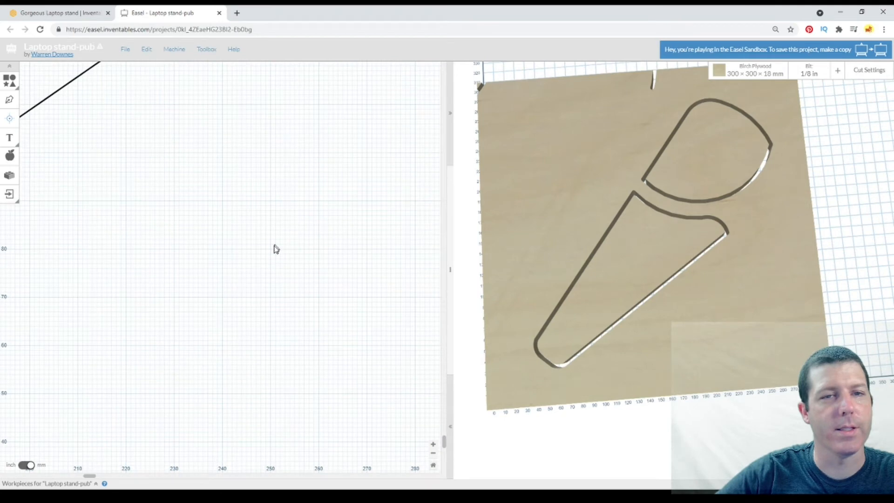
scroll(277, 247, "up", 9)
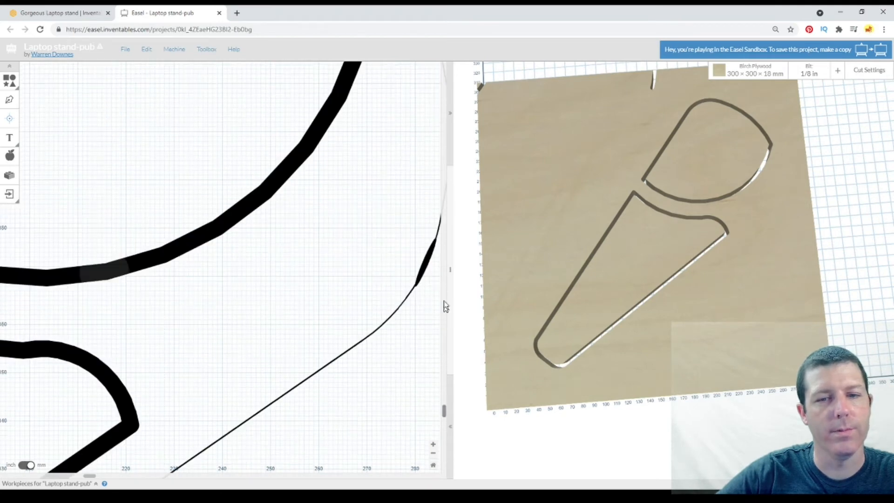
left_click_drag(451, 271, 636, 267)
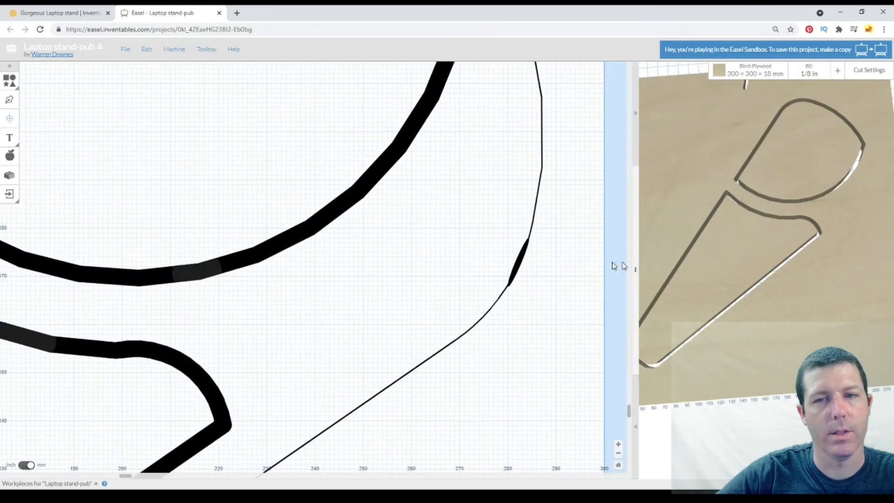
left_click(521, 252)
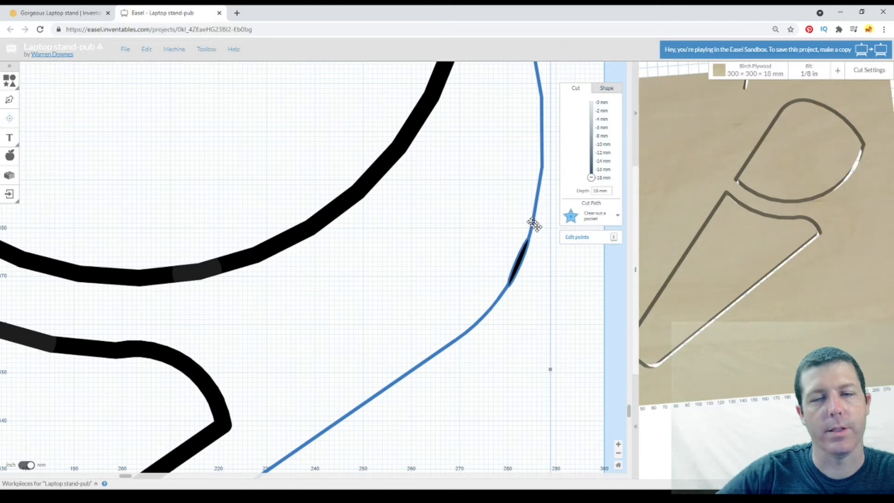
scroll(521, 264, "down", 5)
scroll(491, 307, "down", 3)
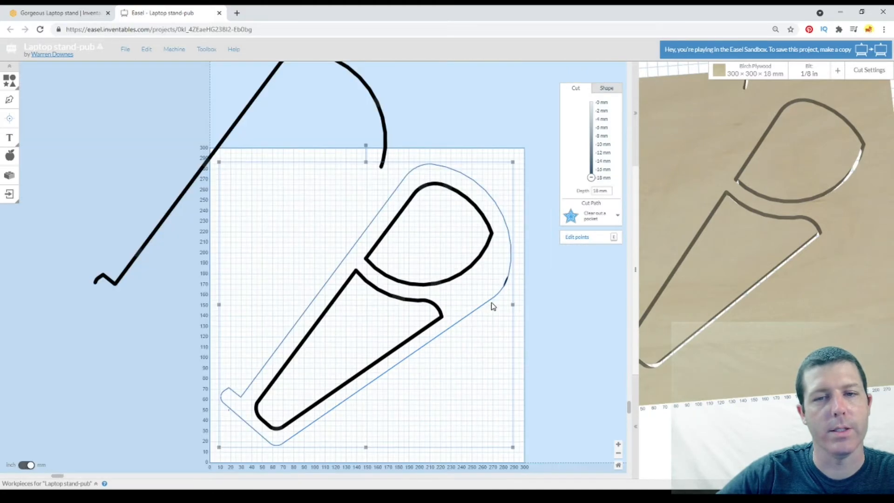
Add a second circle, squash it into a small ellipse and place it at the gap in the lip's rounded end
scroll(224, 412, "up", 5)
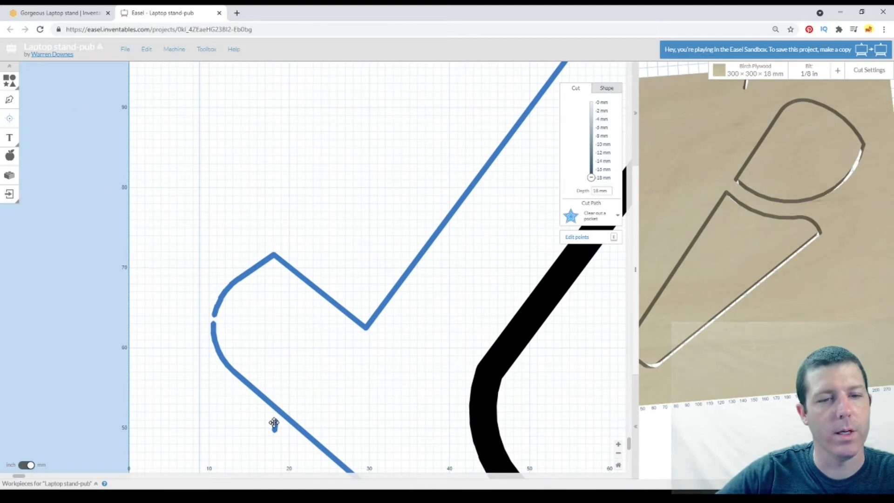
left_click(34, 81)
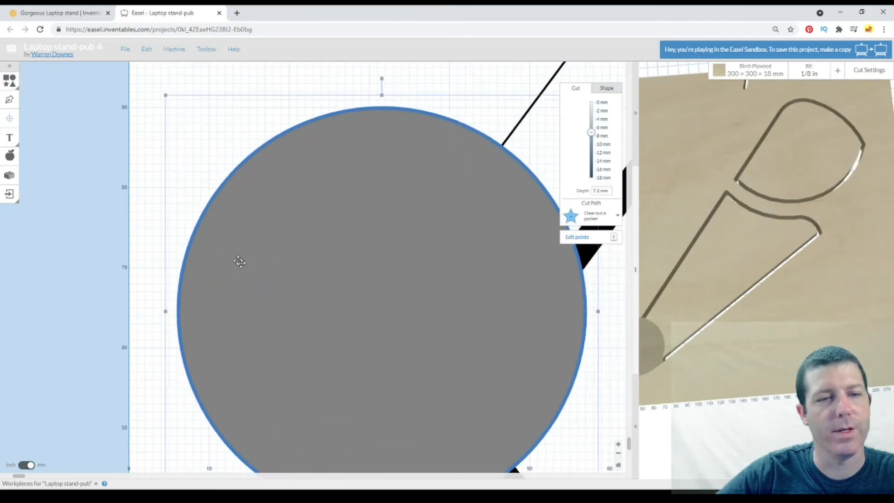
left_click_drag(241, 263, 211, 244)
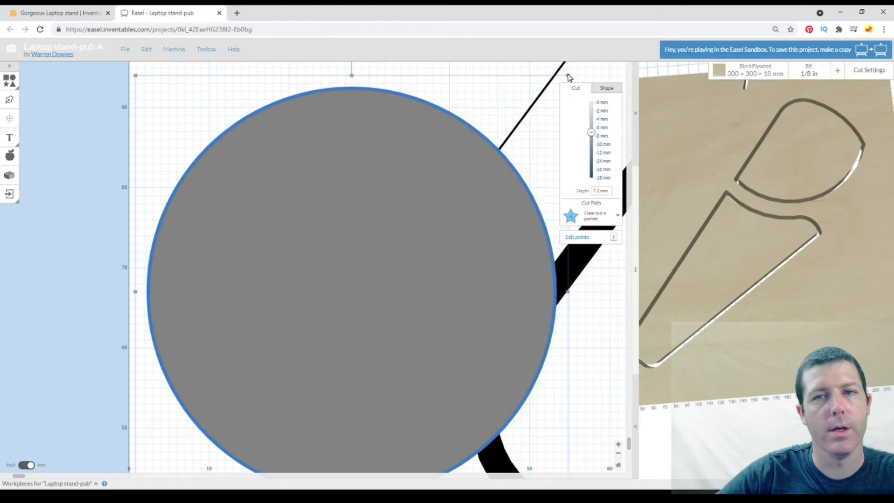
left_click_drag(559, 78, 308, 360)
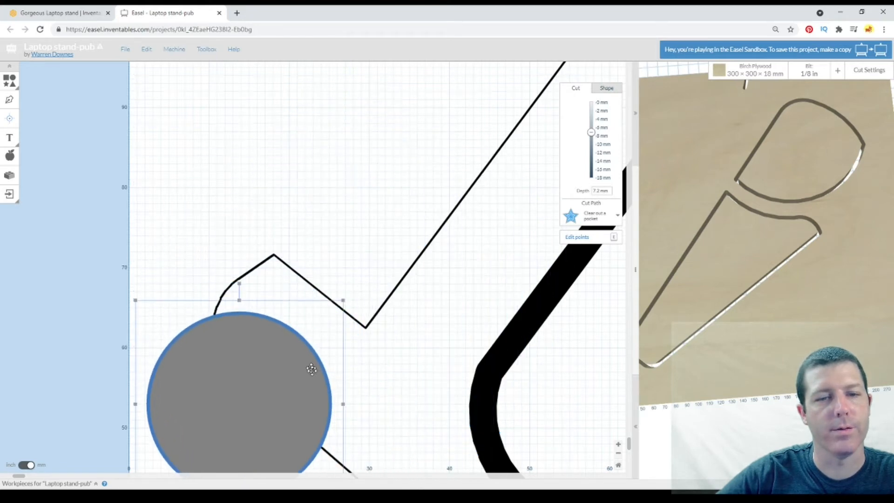
left_click_drag(345, 404, 169, 404)
left_click_drag(152, 301, 152, 409)
left_click_drag(152, 450, 224, 311)
left_click_drag(224, 271, 224, 321)
Slim, tilt and nudge the small ellipse so it joins both outline ends at the lip's gap
left_click(236, 346)
left_click(224, 344)
key("ctrl+plus")
left_click_drag(248, 378, 242, 354)
left_click_drag(241, 307, 245, 307)
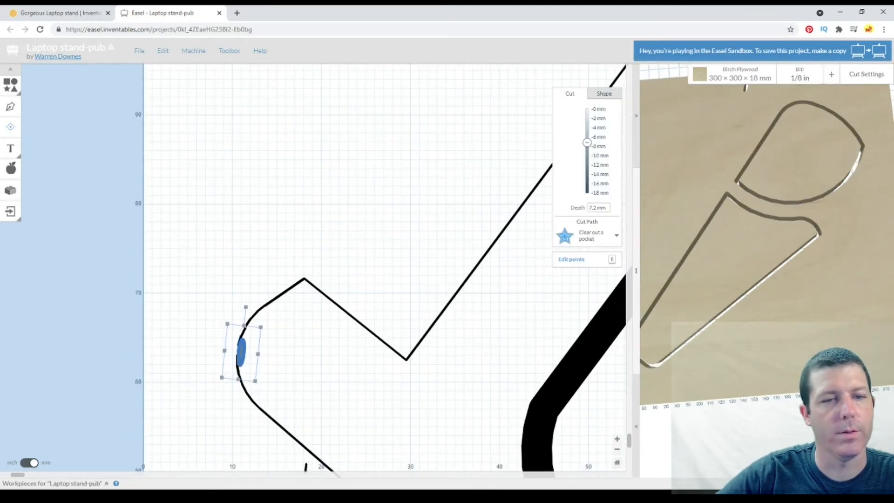
left_click_drag(240, 356, 238, 346)
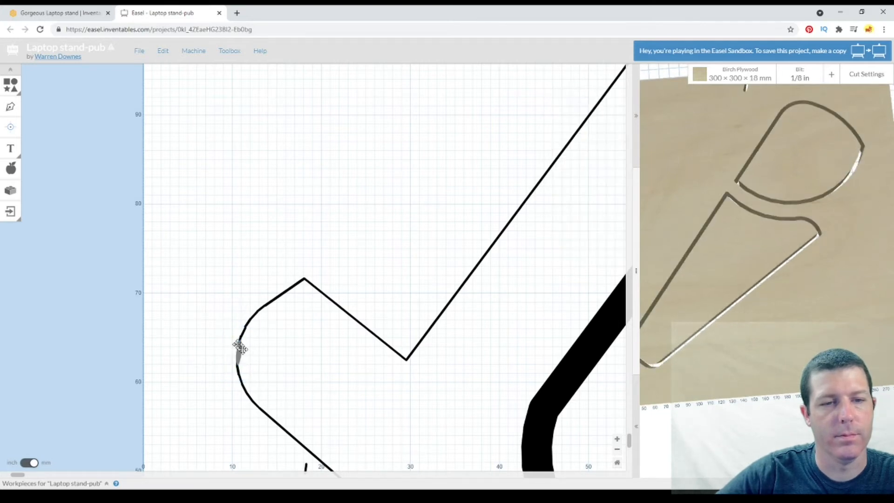
Combine the small ellipse with the outer outline and check the lip and the stray stub beside it
key("ctrl+a")
scroll(216, 335, "down", 3)
key("ctrl+e")
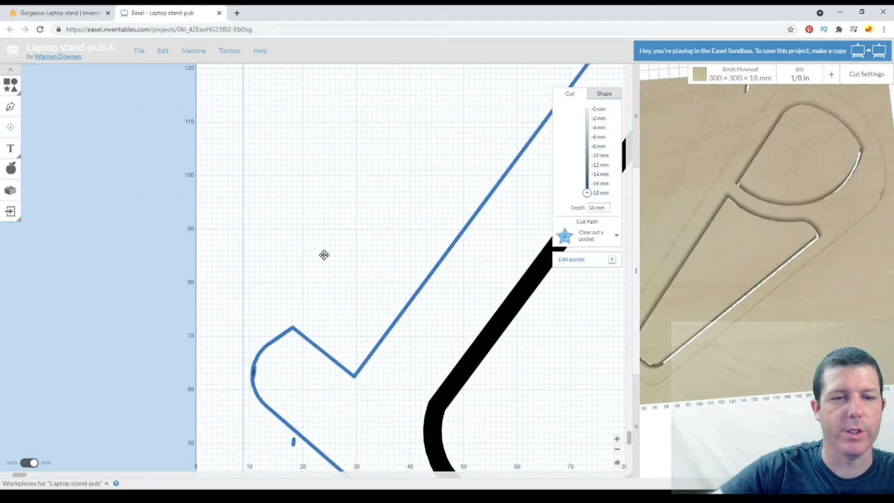
left_click(161, 280)
scroll(268, 371, "down", 3)
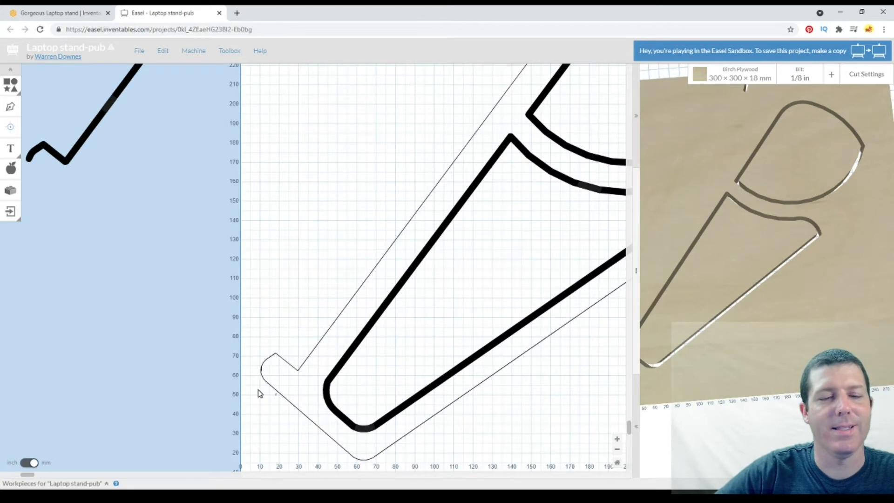
scroll(260, 391, "up", 4)
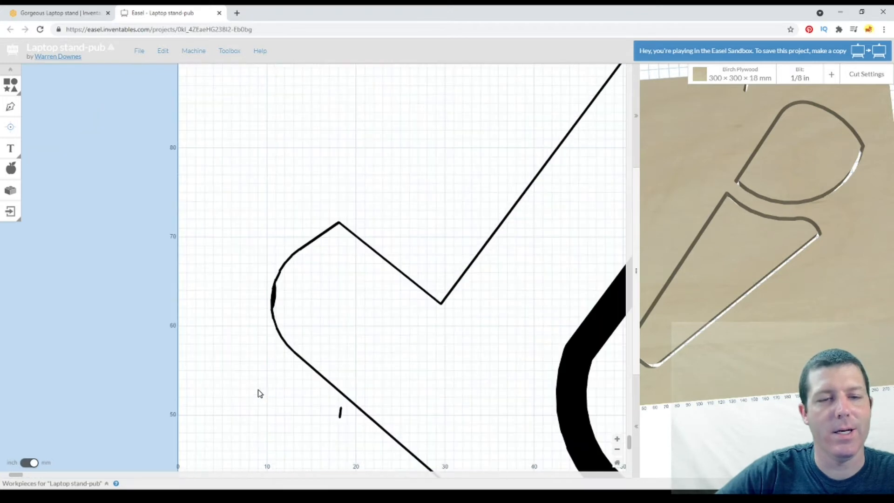
Edit the points of the combined outline and remove the stray stub beside the lip
left_click(272, 293)
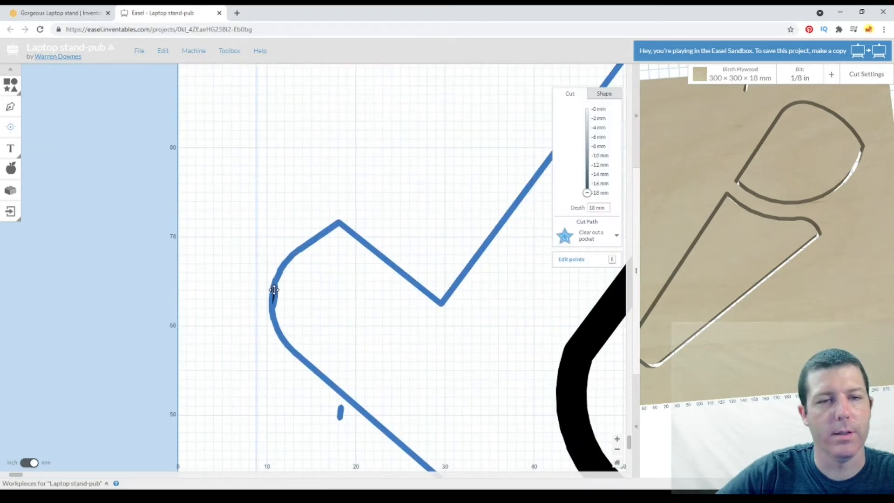
double_click(341, 413)
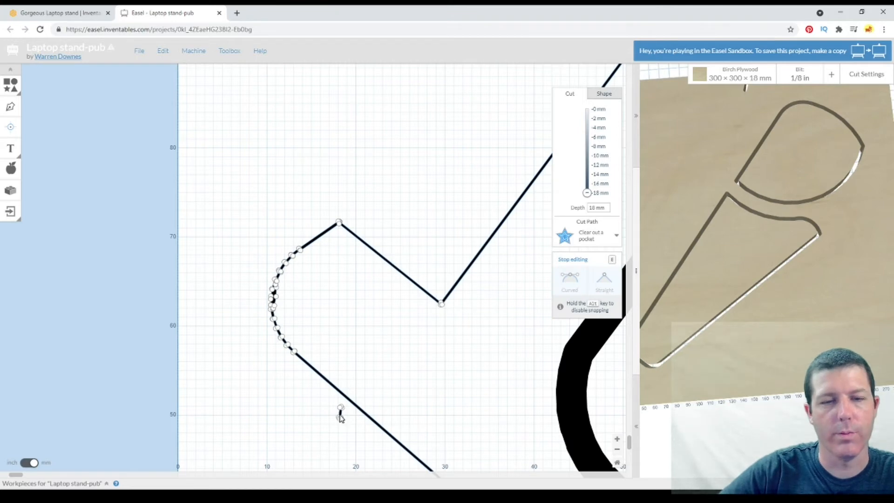
left_click(340, 409)
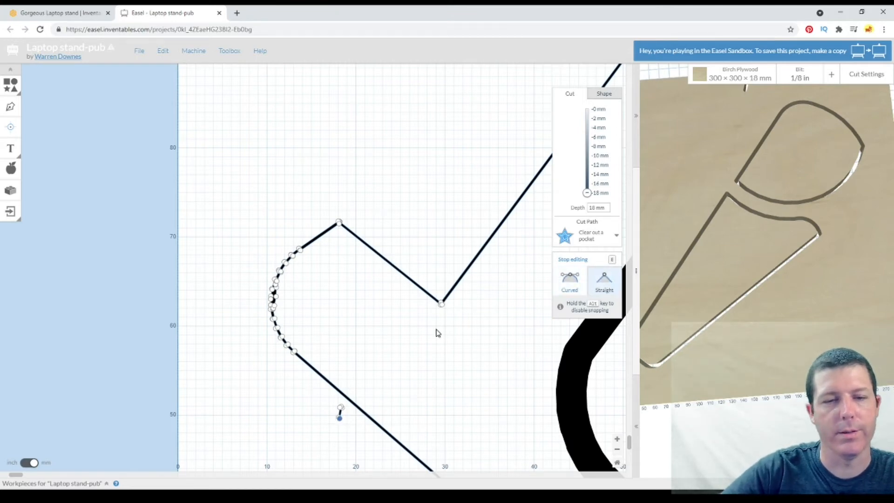
key("e")
Find the Extract SubPath app with "extr" and import the full outer outline as an open path, using the Default start point, 0% to 100%
left_click(10, 190)
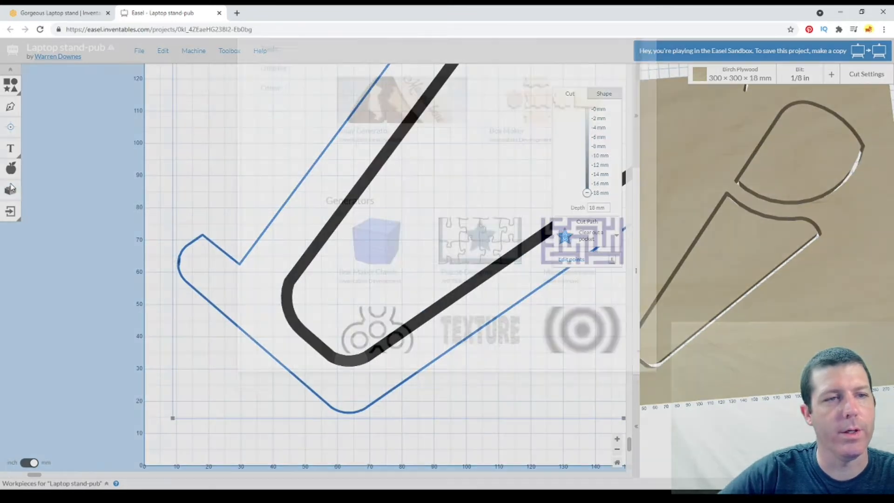
type("ex")
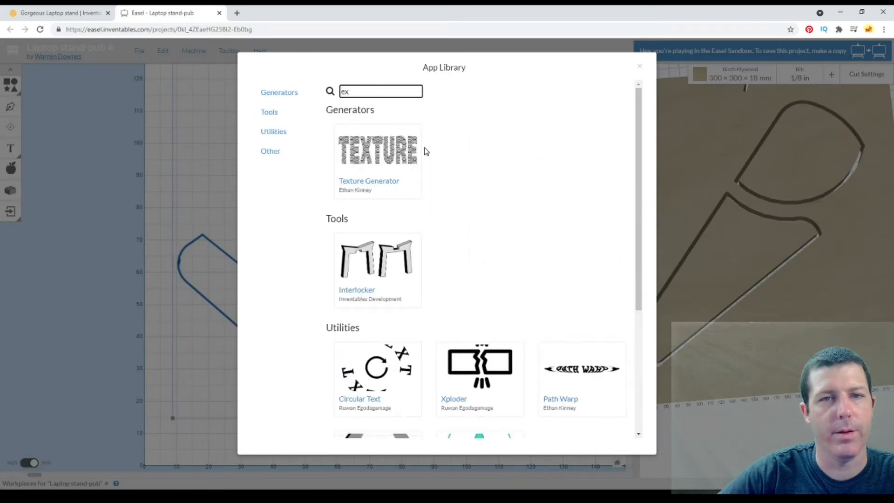
type("tr")
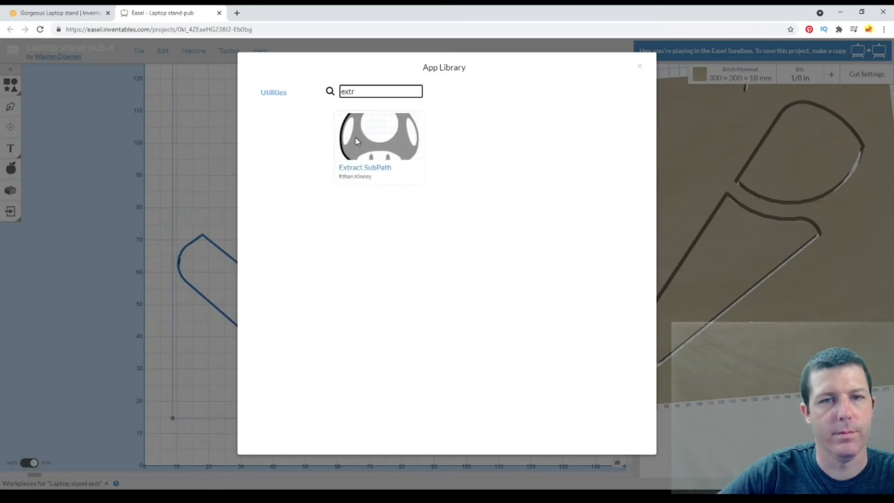
left_click(358, 140)
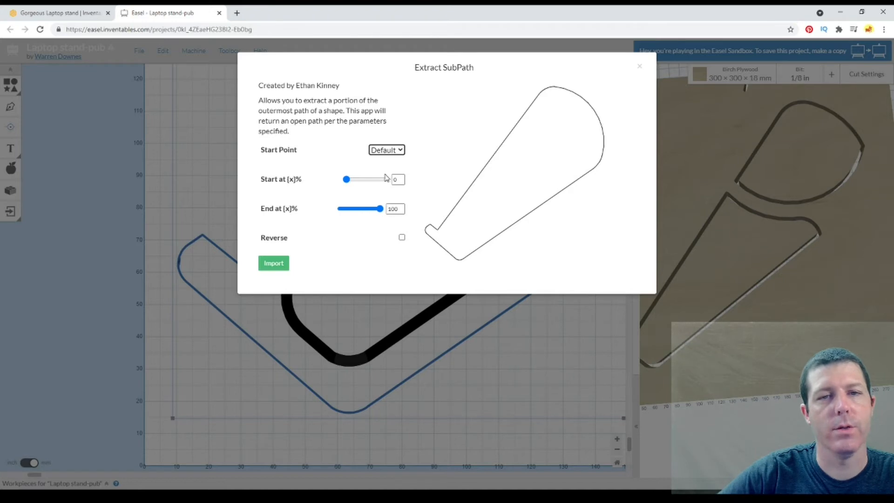
left_click(273, 263)
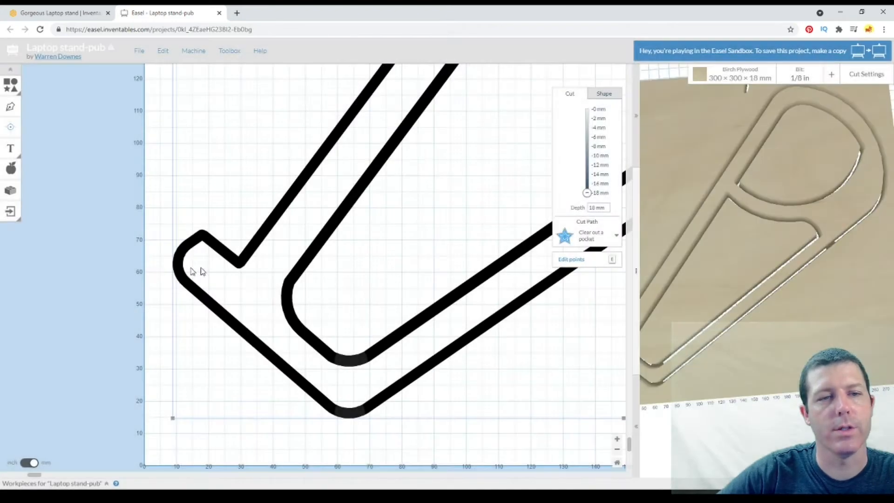
Send the extracted outline to the back, move the leftover half-outline off the workpiece and delete it
right_click(207, 240)
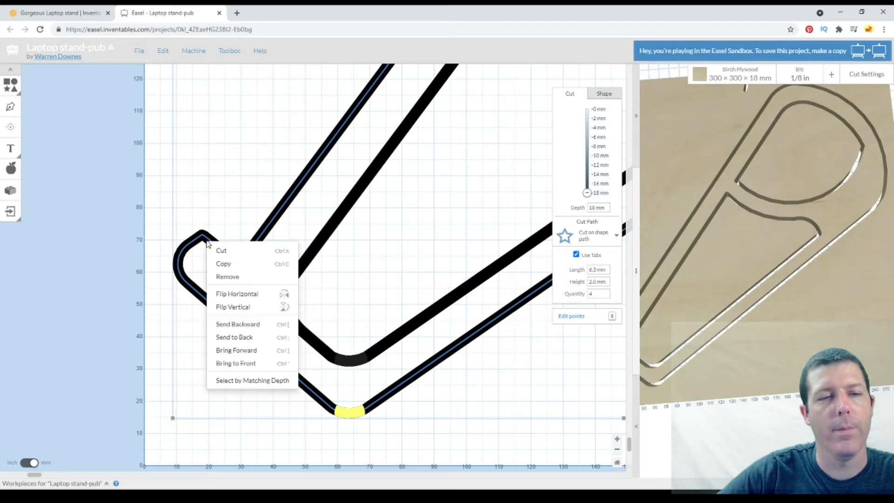
left_click(236, 337)
left_click(170, 251)
left_click(183, 249)
left_click_drag(184, 249, 137, 311)
left_click(159, 227)
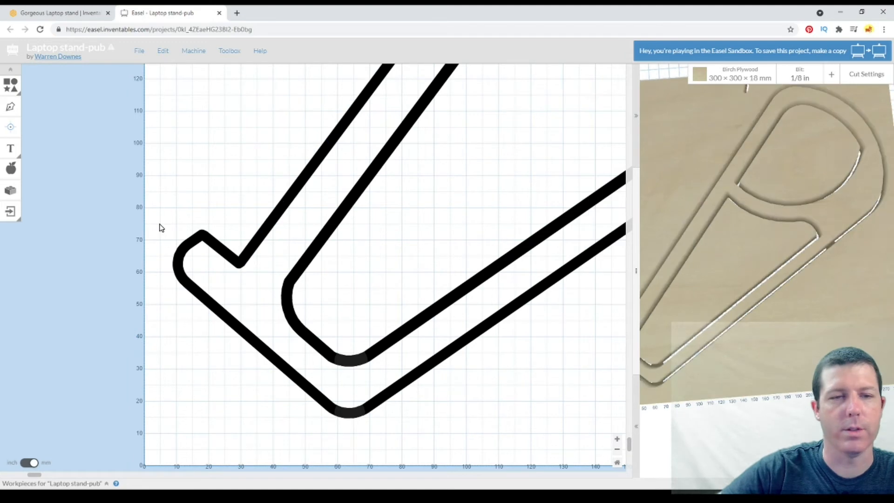
scroll(160, 225, "down", 6)
left_click(163, 131)
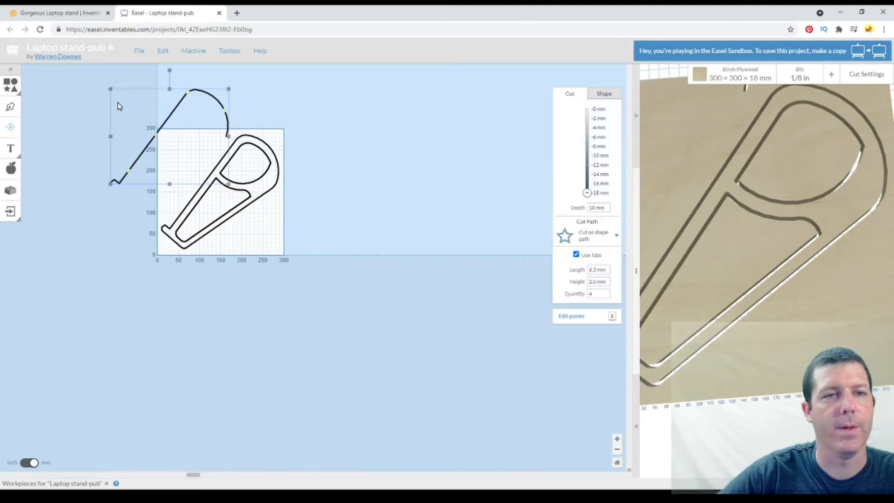
key("Delete")
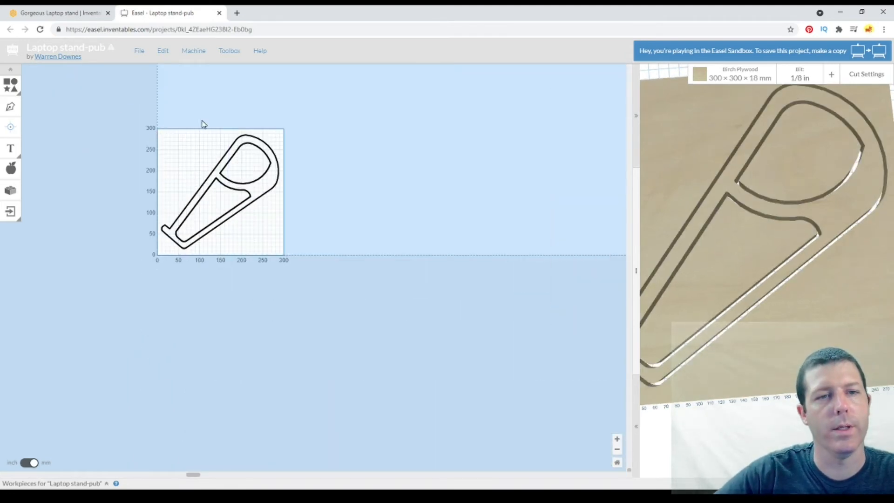
Try to set the outer outline's cut path to Cut outside shape path
scroll(219, 156, "up", 5)
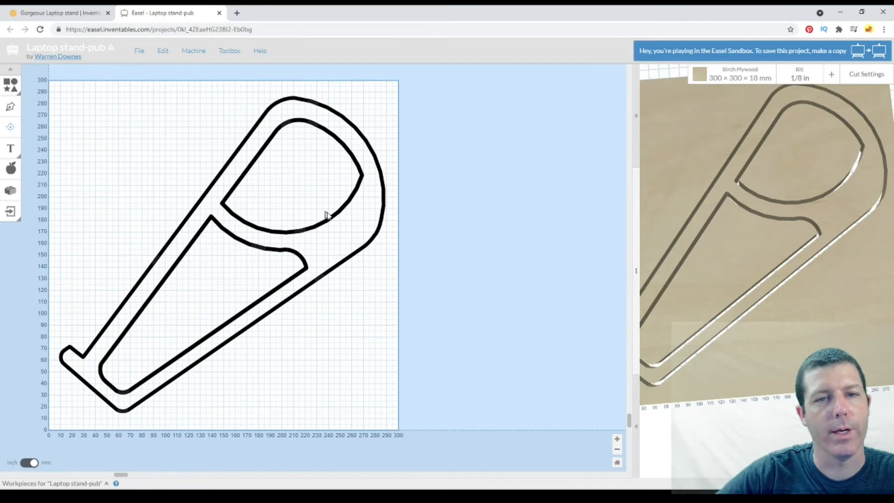
left_click(326, 216)
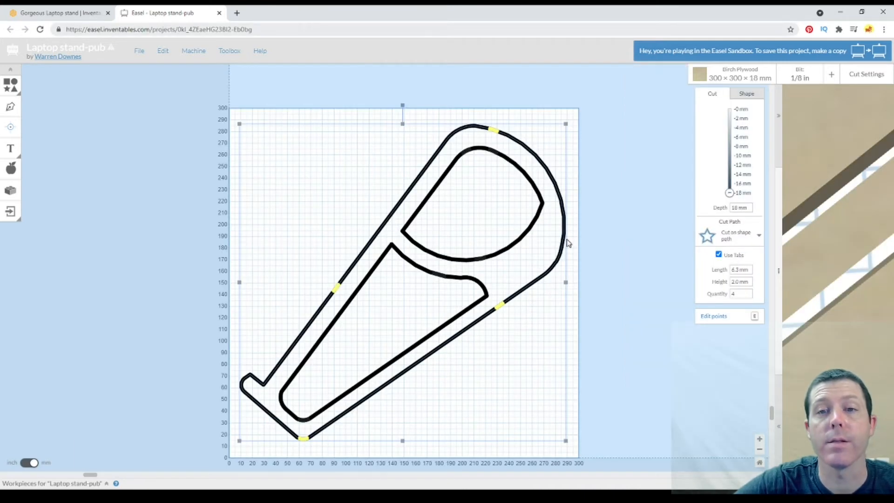
left_click(728, 245)
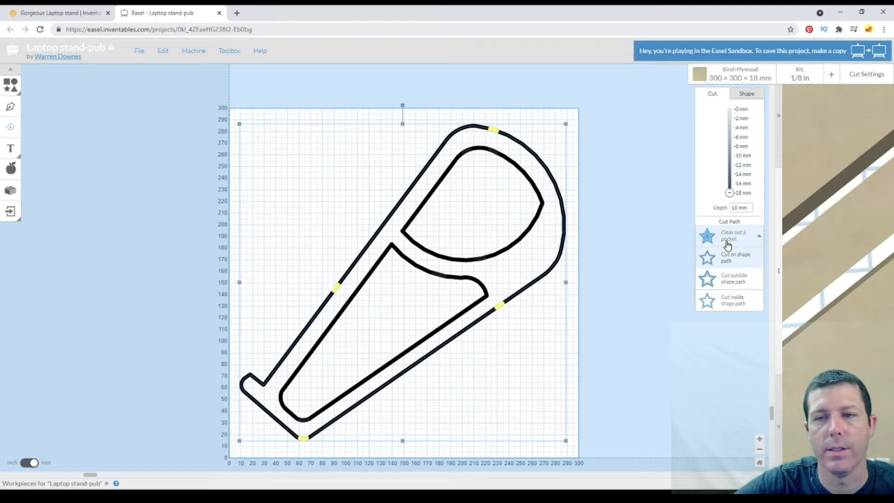
left_click(730, 281)
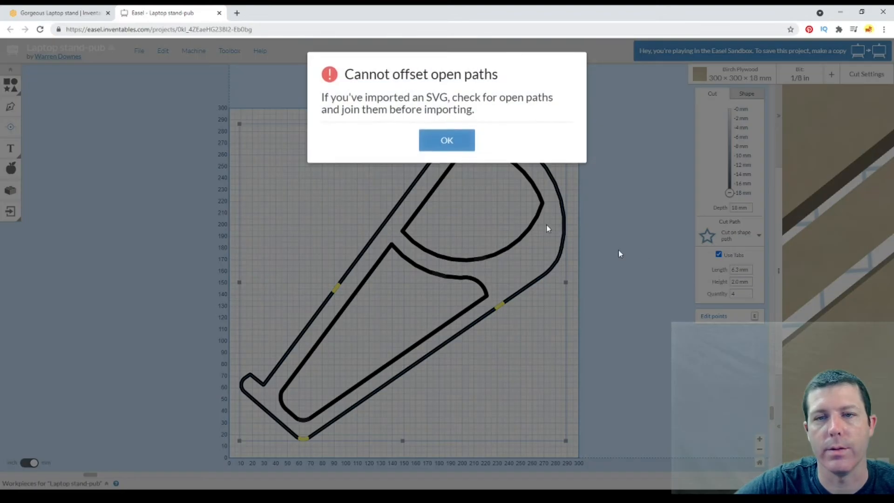
left_click(452, 143)
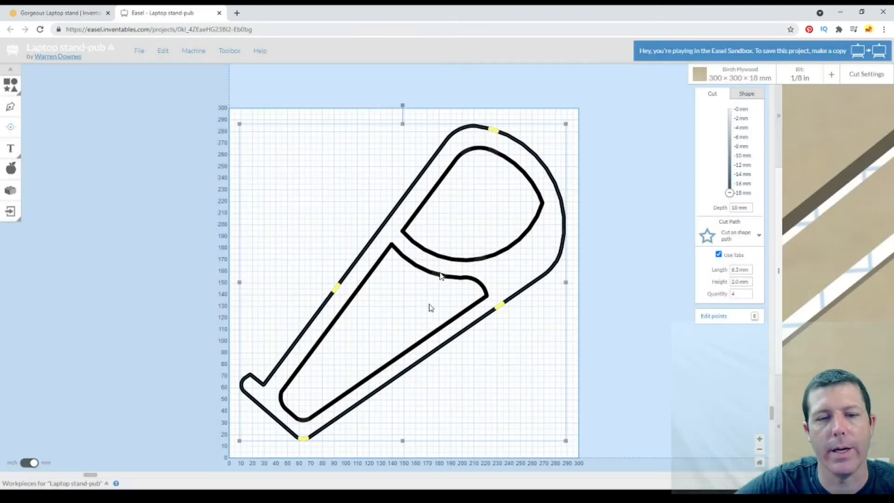
Turn off tabs for the outer outline and inspect its points around the gap in the stand's lower rounded corner
left_click(719, 254)
scroll(317, 419, "up", 5)
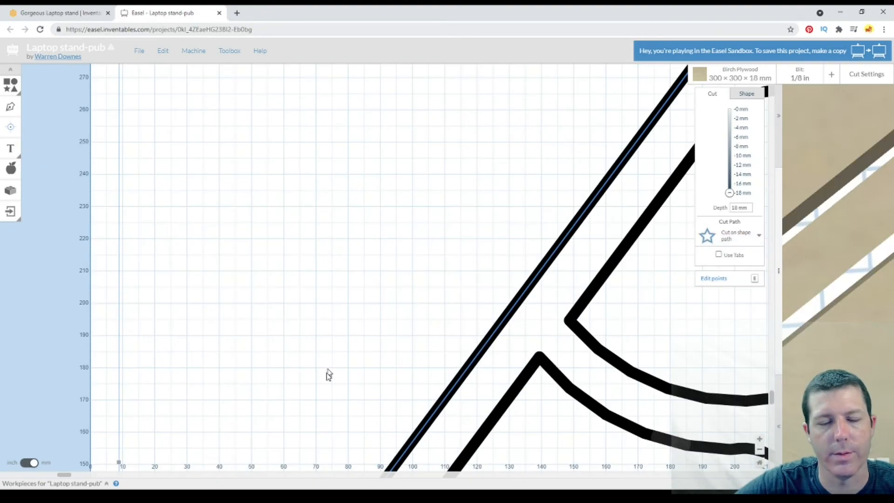
scroll(330, 365, "down", 7)
scroll(294, 216, "up", 4)
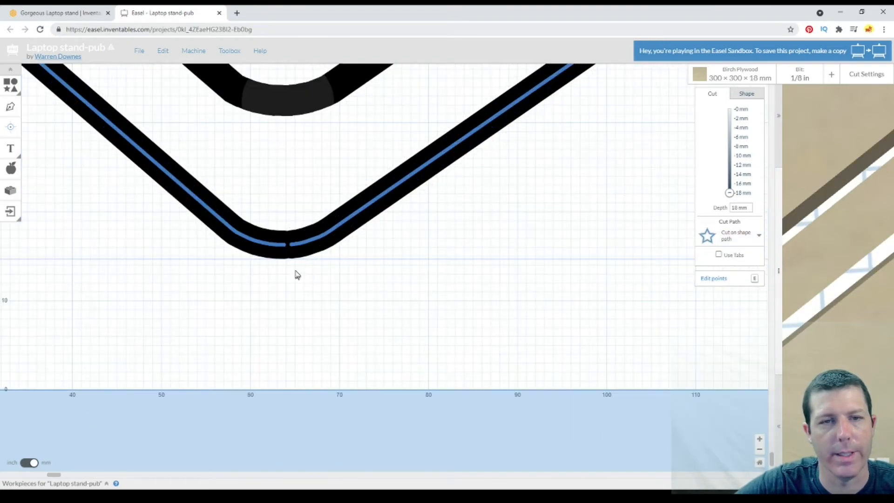
key("e")
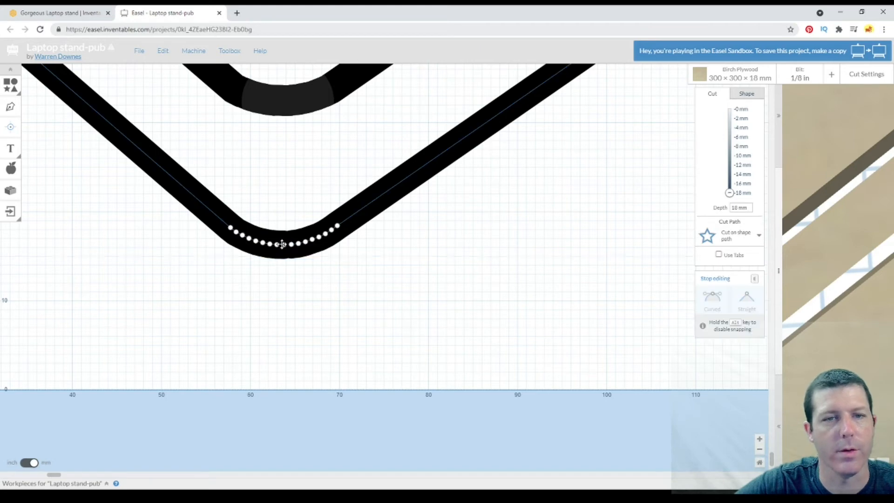
key("e")
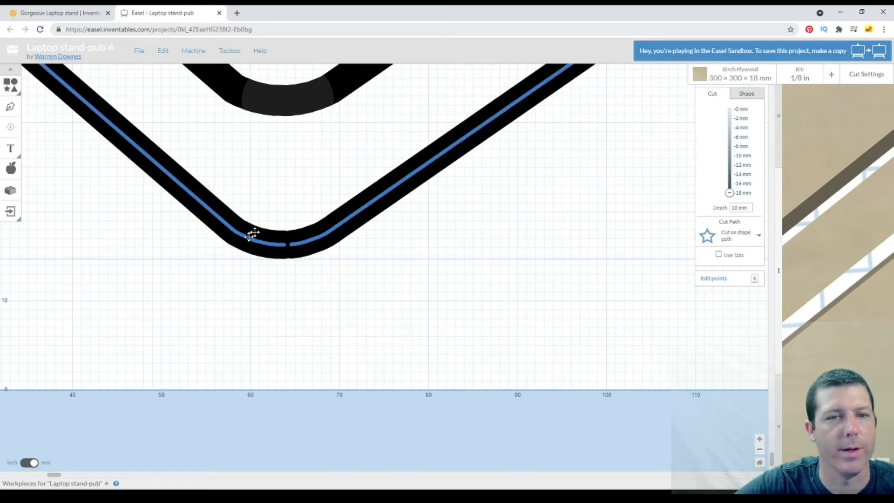
Add a circle, squash it into a flat ellipse about 7 mm wide and place it over the gap in the lower corner
left_click(11, 85)
left_click(54, 86)
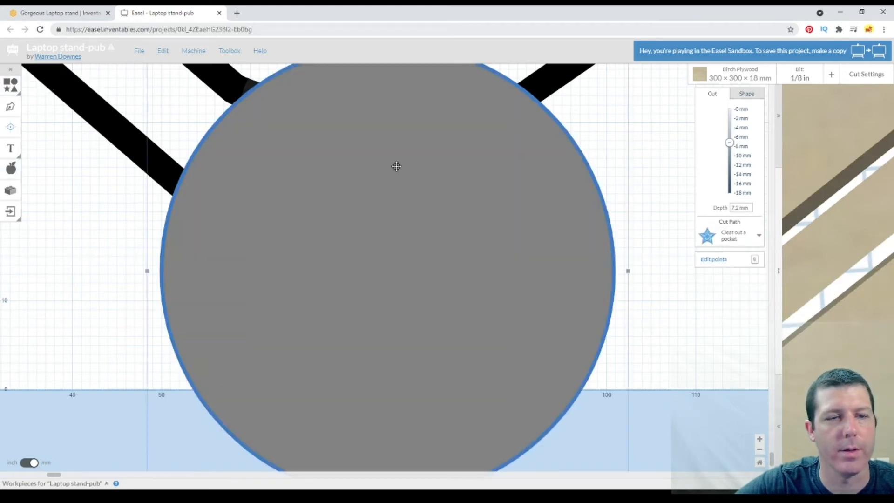
scroll(396, 167, "down", 4)
left_click_drag(395, 135, 373, 202)
scroll(373, 202, "up", 5)
left_click_drag(554, 185, 358, 196)
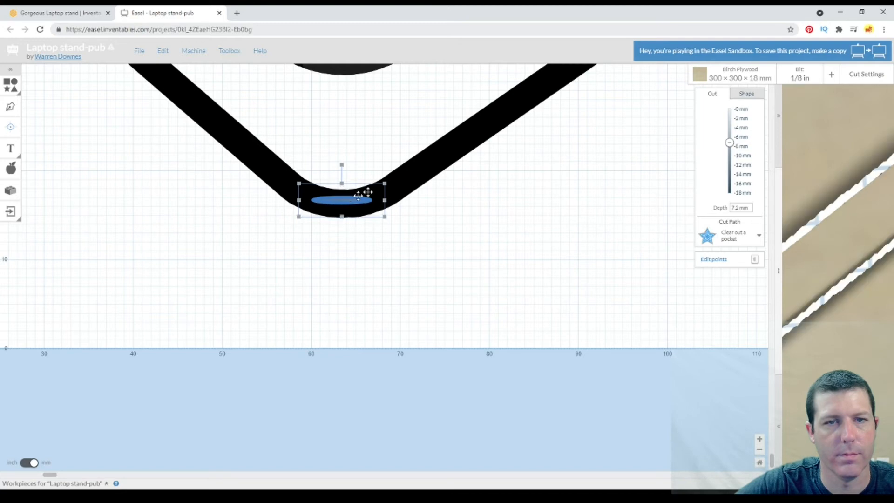
Make the ellipse shorter and thicker, and nudge it until it touches both outline ends at the corner gap
left_click(353, 205)
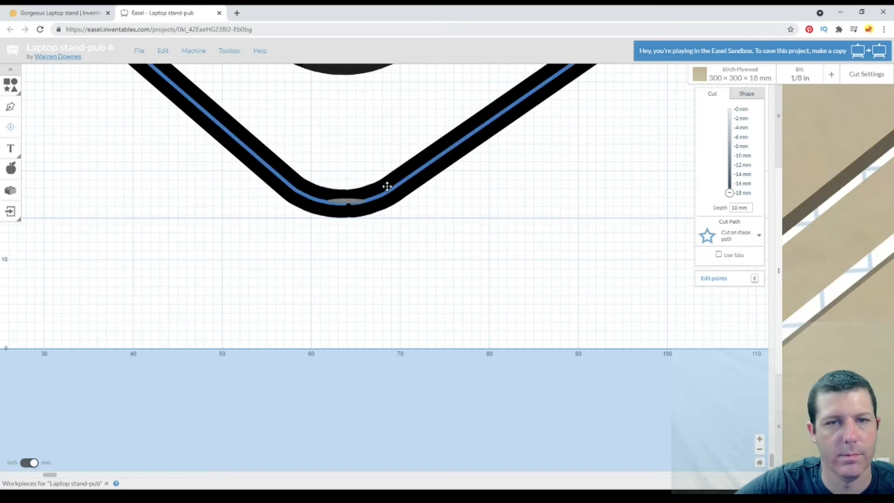
left_click(348, 190)
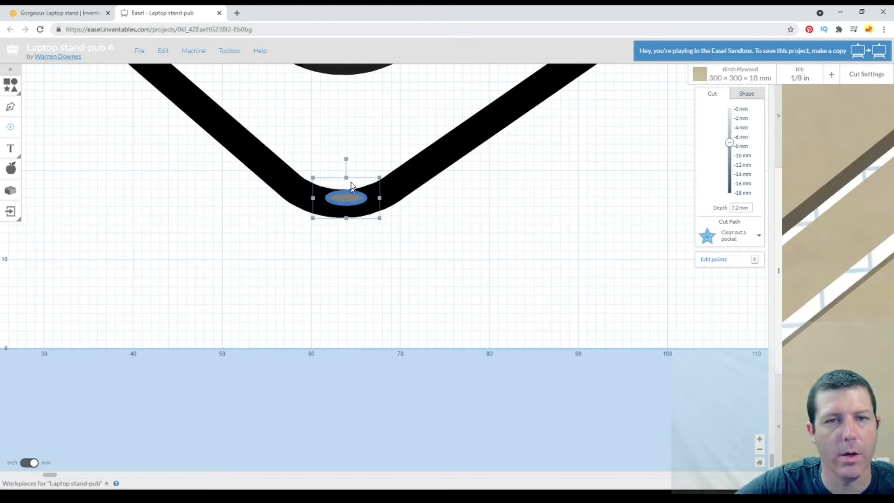
left_click(361, 189)
left_click(353, 194)
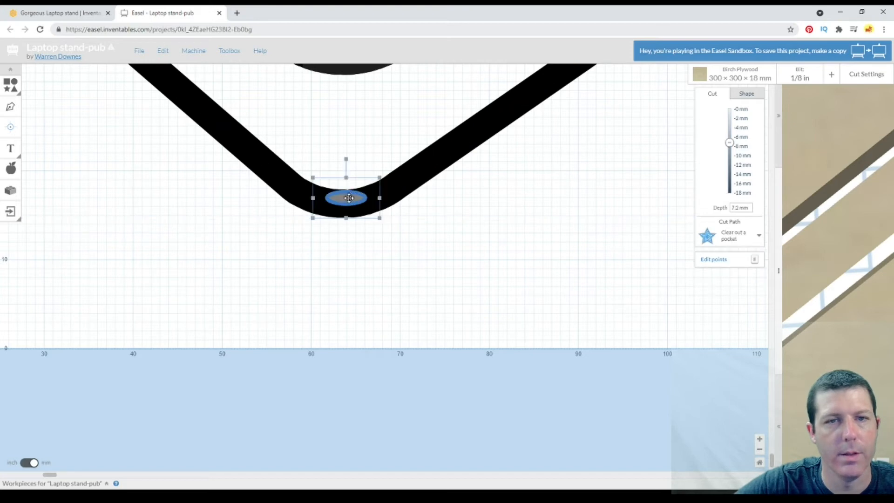
left_click(390, 176)
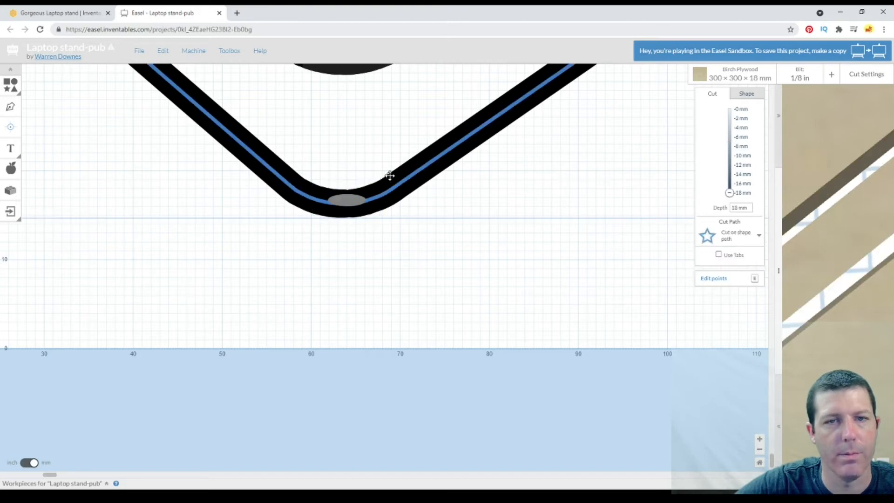
Try to combine the ellipse with the outer outline at the lower corner, and undo the result
left_click(360, 198)
left_click(384, 187)
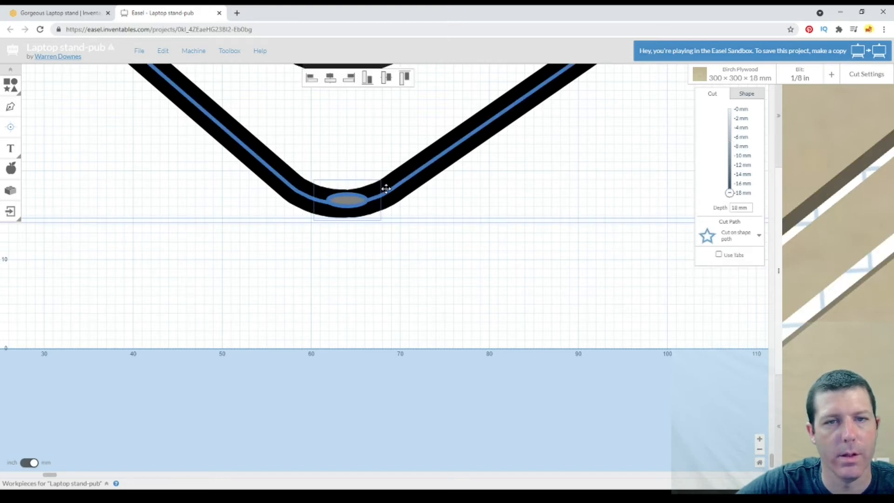
left_click(482, 111)
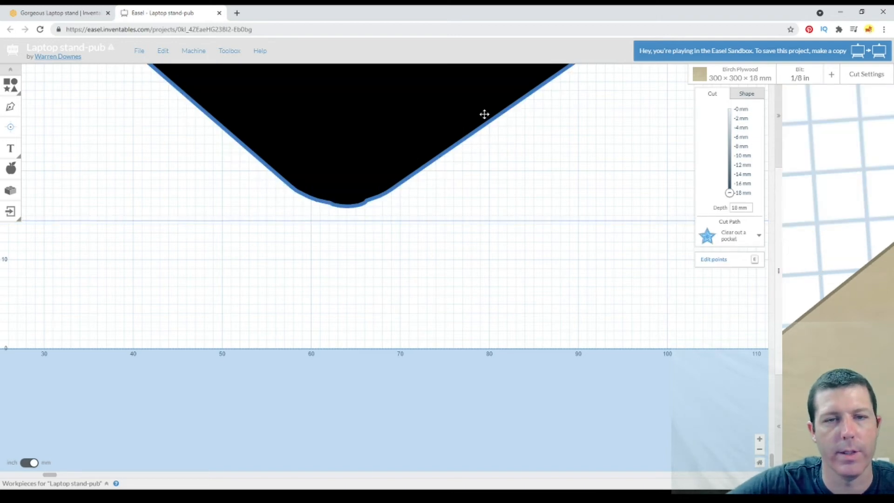
key("ctrl+z")
Nudge the small ellipse over the corner gap and check how it lines up with the outline ends
left_click(349, 199)
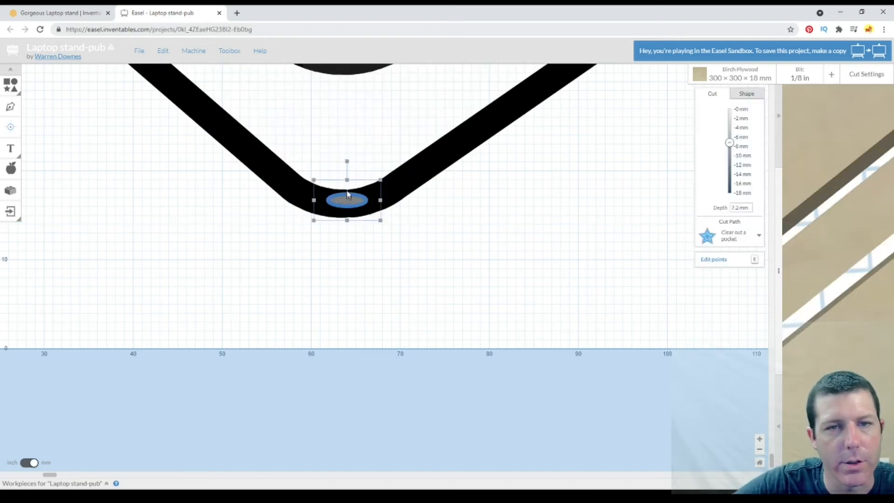
left_click_drag(348, 198, 348, 196)
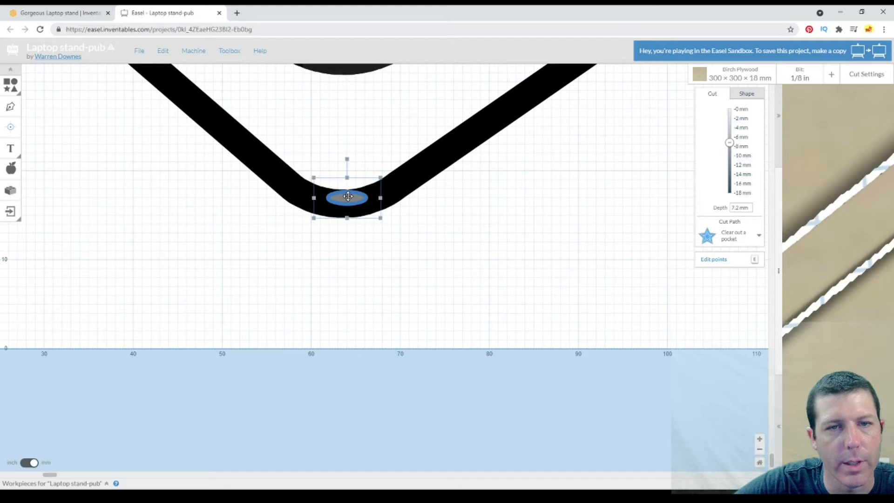
left_click(369, 194)
left_click_drag(348, 220, 354, 199)
left_click(356, 198)
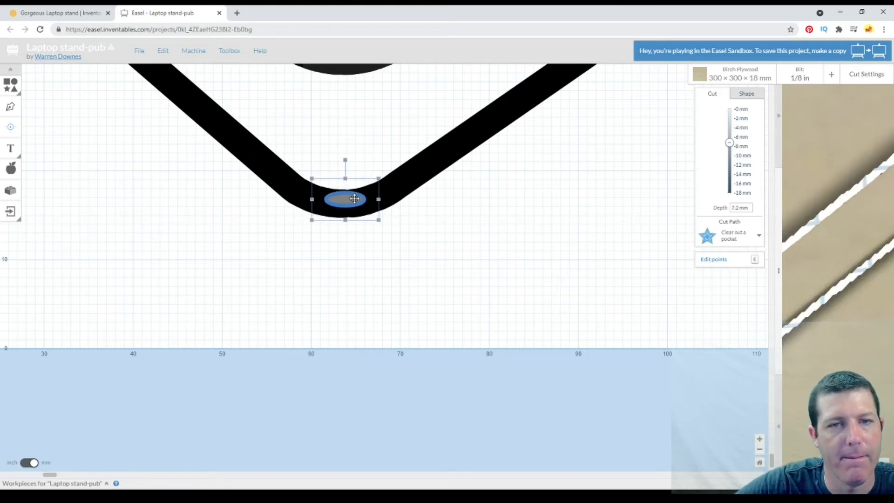
left_click(392, 182)
Combine the repositioned ellipse with the outer outline once more and undo the combination
left_click(356, 196)
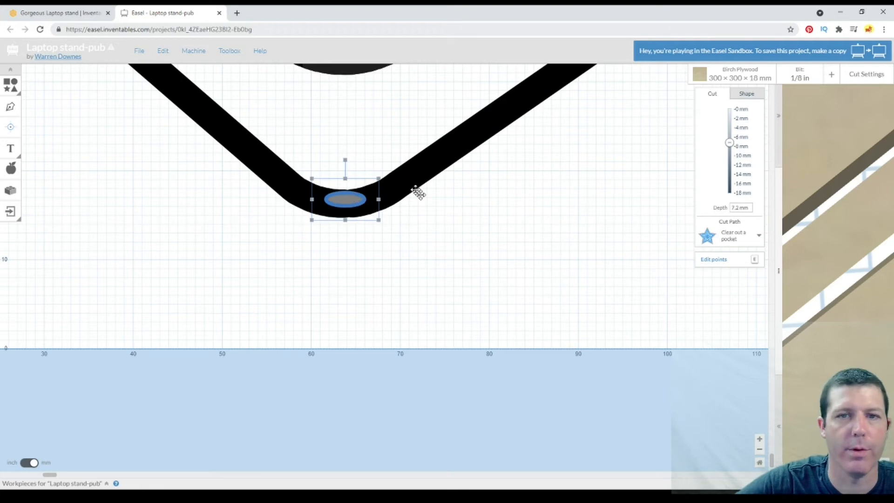
left_click(403, 181, "shift")
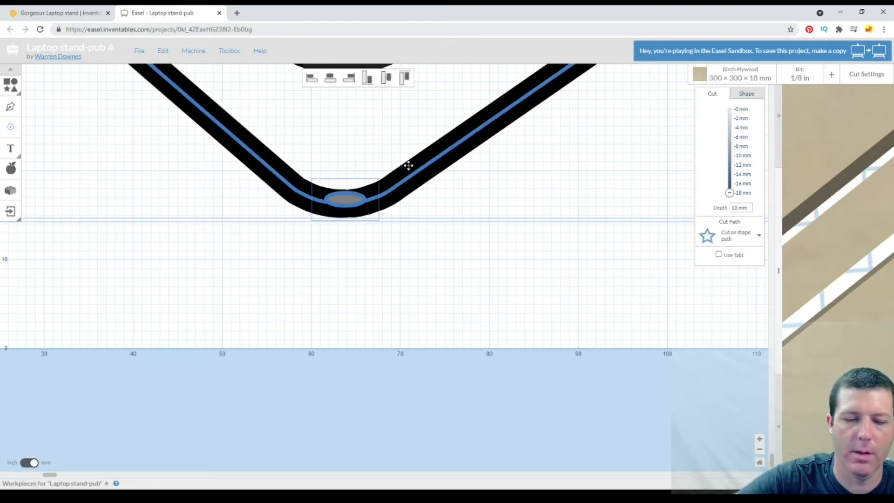
key("ctrl+u")
key("ctrl+z")
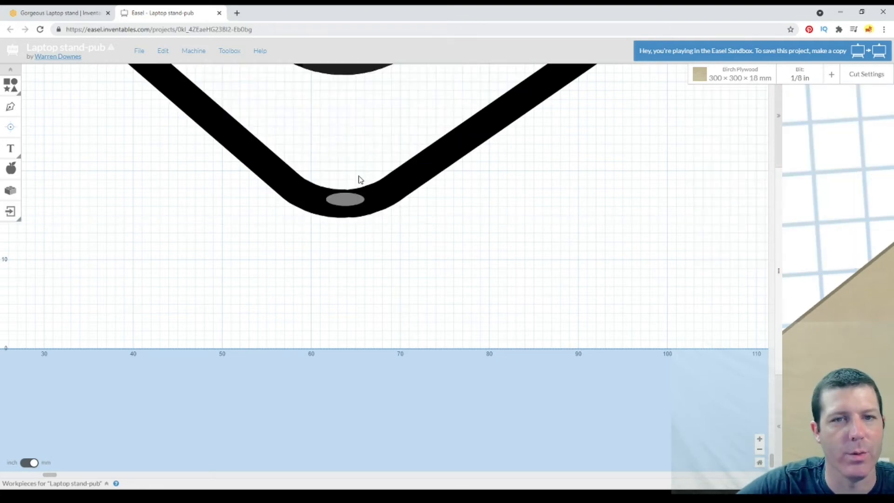
Combine the small ellipse with the outer outline at the lower corner gap to form one closed shape
left_click(343, 192)
left_click(345, 198)
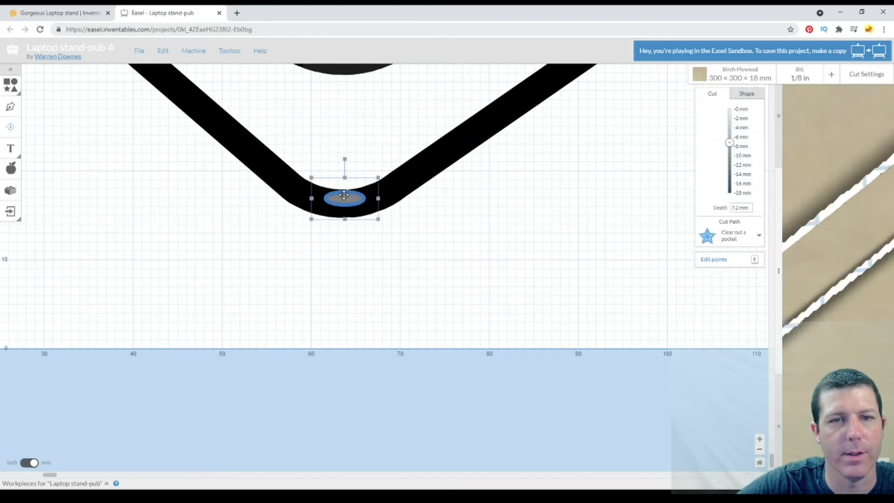
left_click(380, 188, "shift")
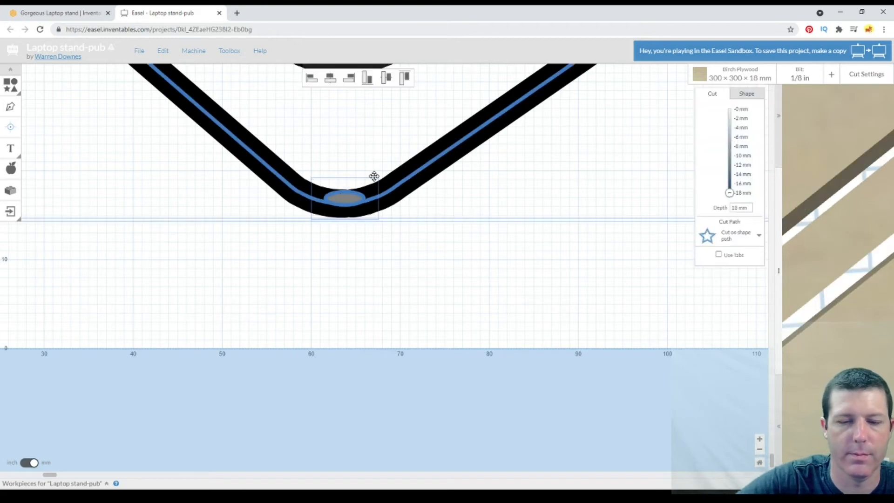
key("ctrl+u")
scroll(374, 176, "down", 5)
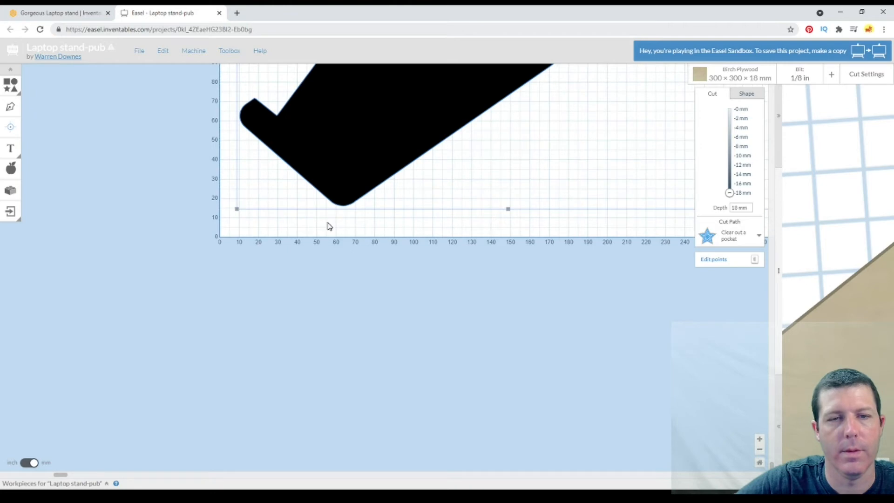
Set the combined outer outline to cut outside its shape path and reselect it to check the setting
scroll(334, 213, "down", 5)
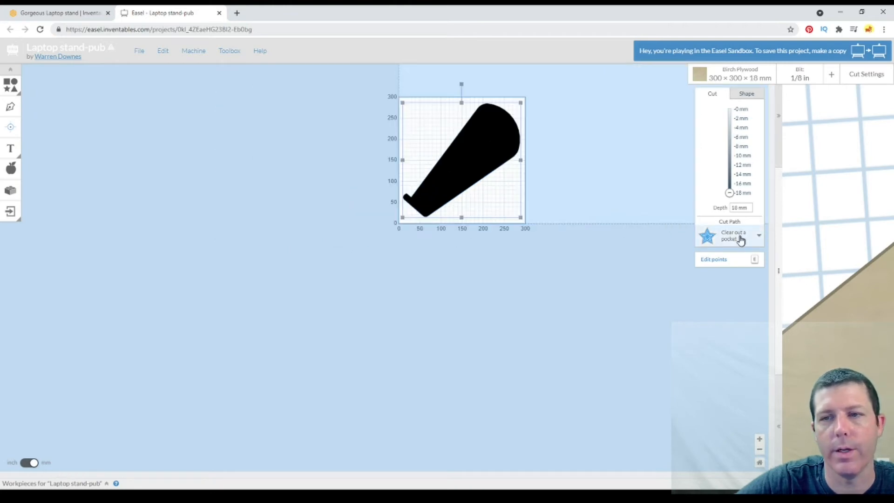
left_click(741, 240)
left_click(727, 279)
left_click(595, 197)
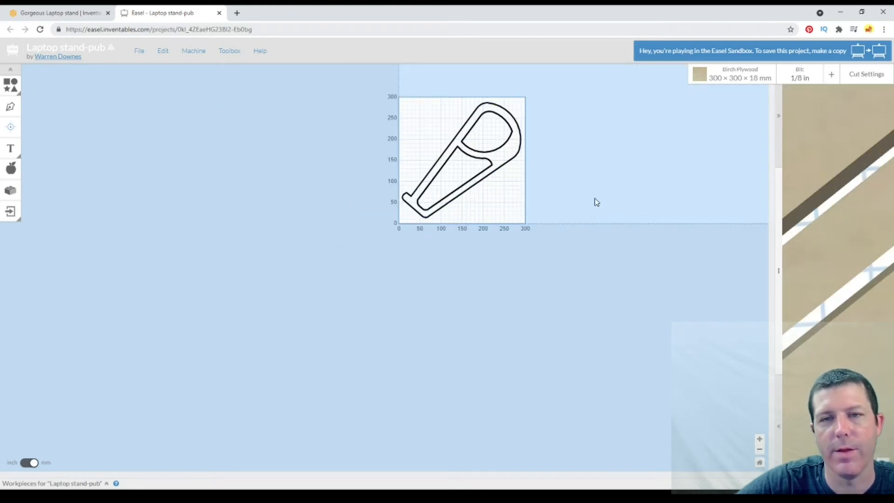
scroll(595, 197, "up", 5)
left_click(531, 122)
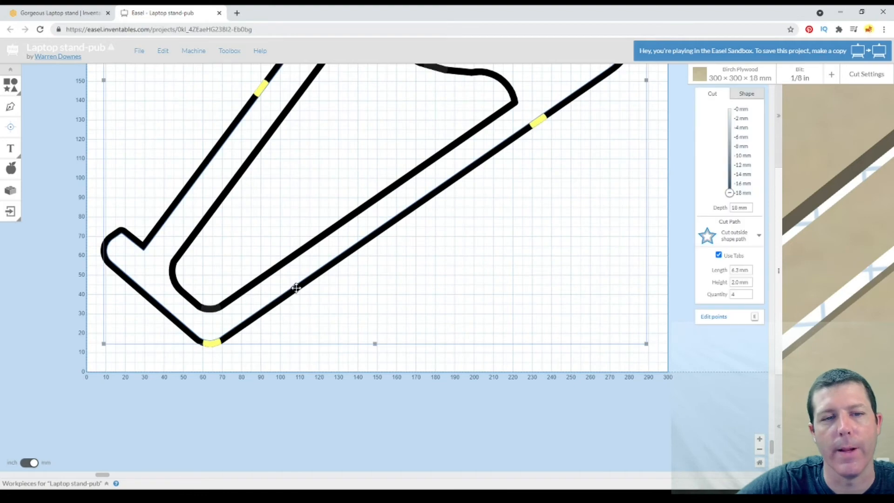
Examine the edit points along the curved end of the lower tapered inner opening for doubled path segments
scroll(297, 288, "down", 5)
scroll(343, 214, "up", 6)
left_click(354, 201)
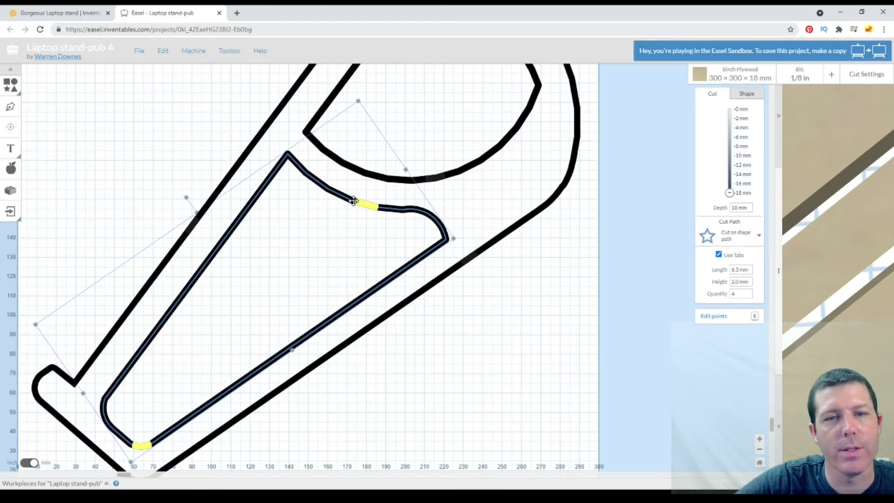
scroll(423, 204, "up", 5)
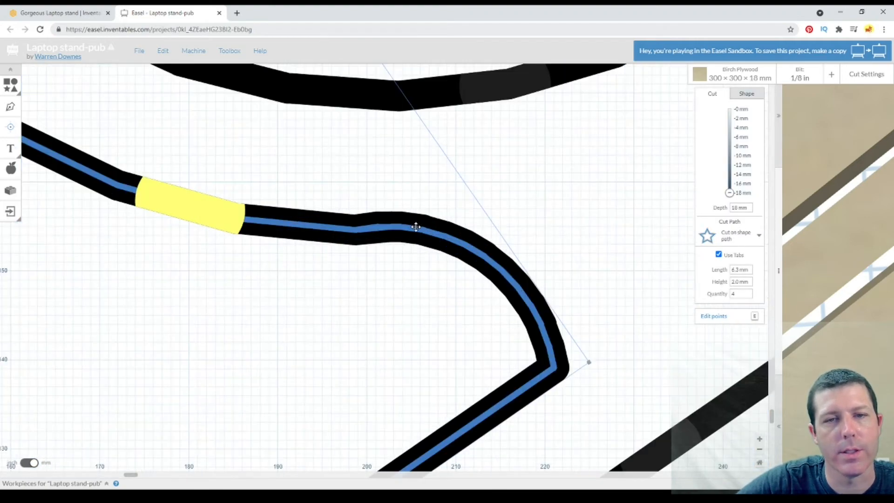
double_click(416, 227)
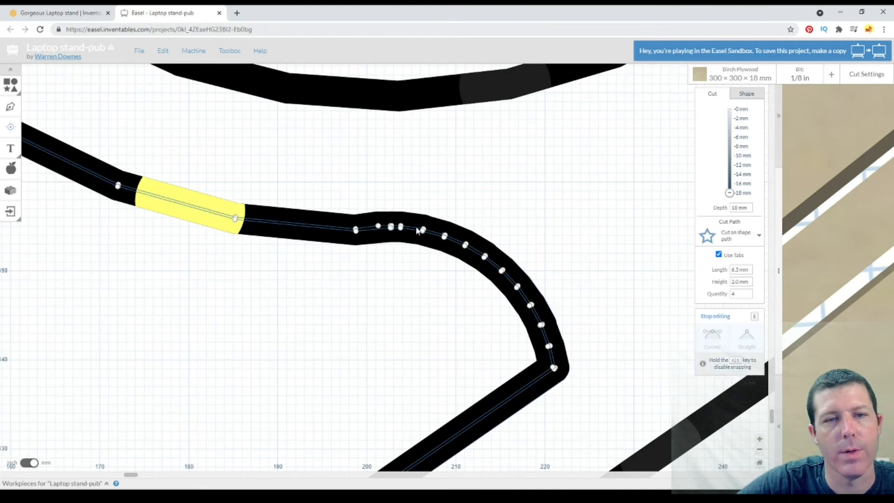
left_click(547, 347)
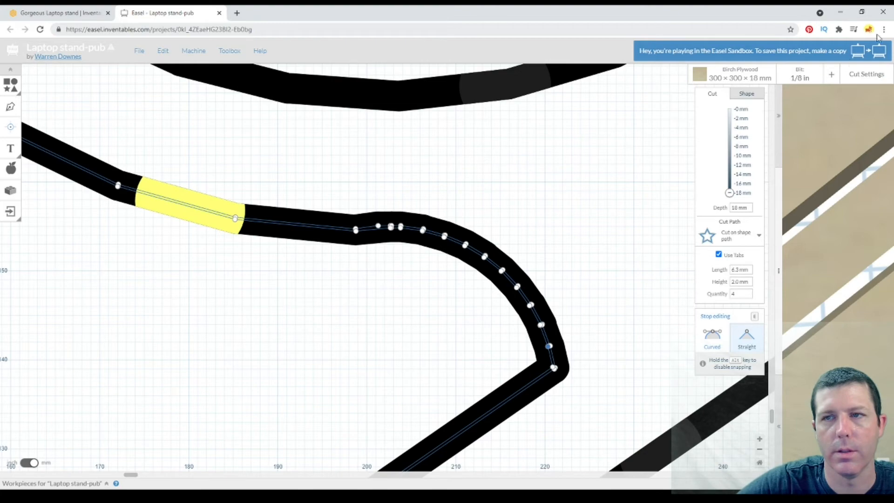
key("ctrl+minus")
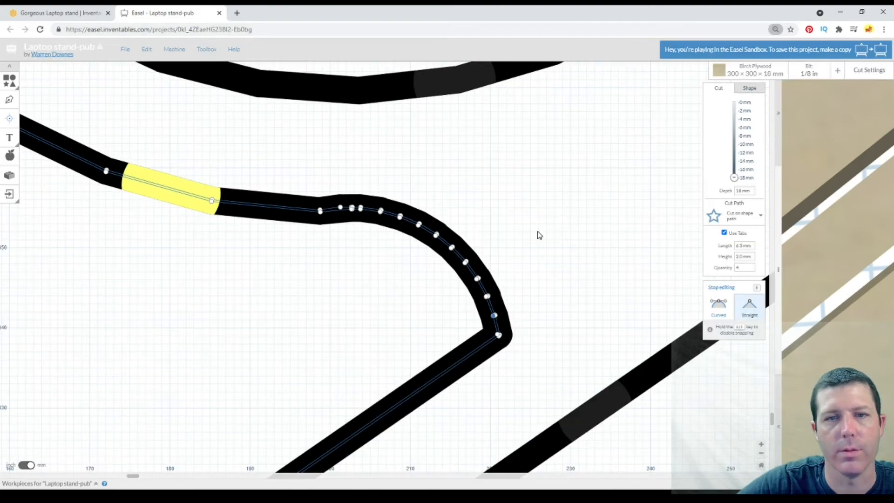
left_click(539, 235)
scroll(538, 232, "down", 2)
scroll(325, 232, "down", 2)
scroll(325, 254, "up", 1)
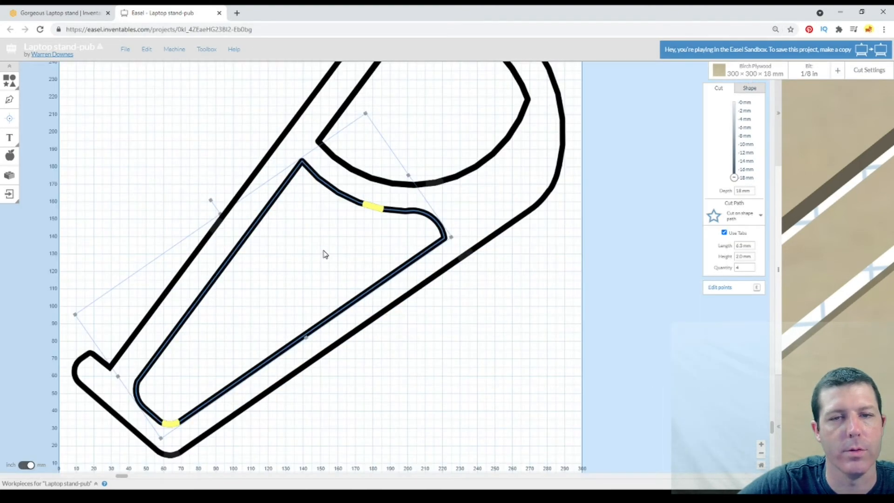
Delete the duplicate points of the lower tapered inner opening one after another, starting from its sharp corner near the outer outline's straight edge
double_click(443, 240)
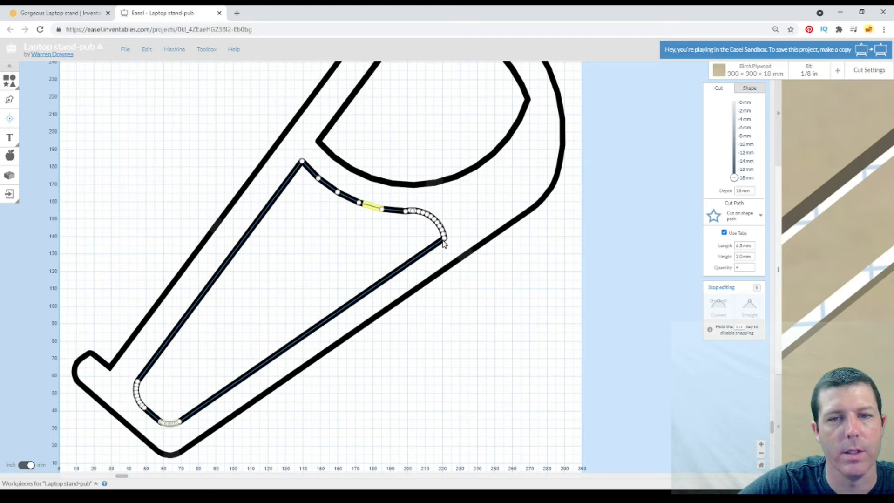
left_click(444, 239)
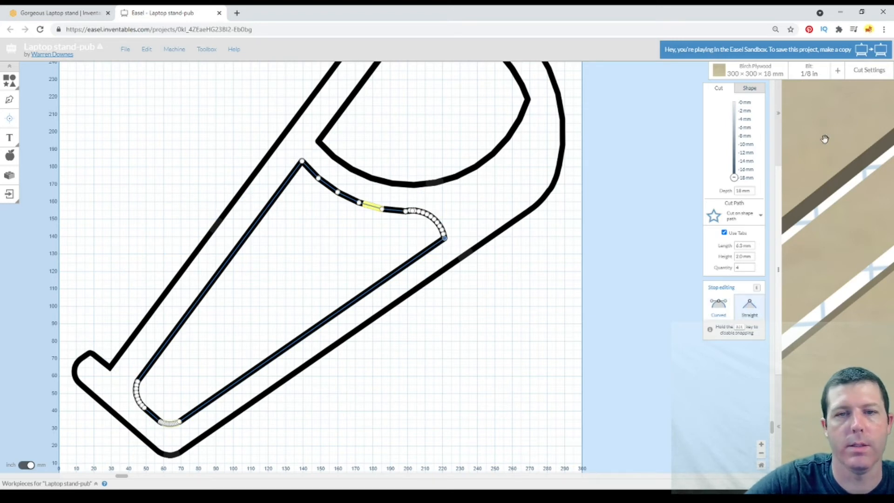
key("Delete")
key("Delete")
key("Delete")
key("Delete")
key("Delete")
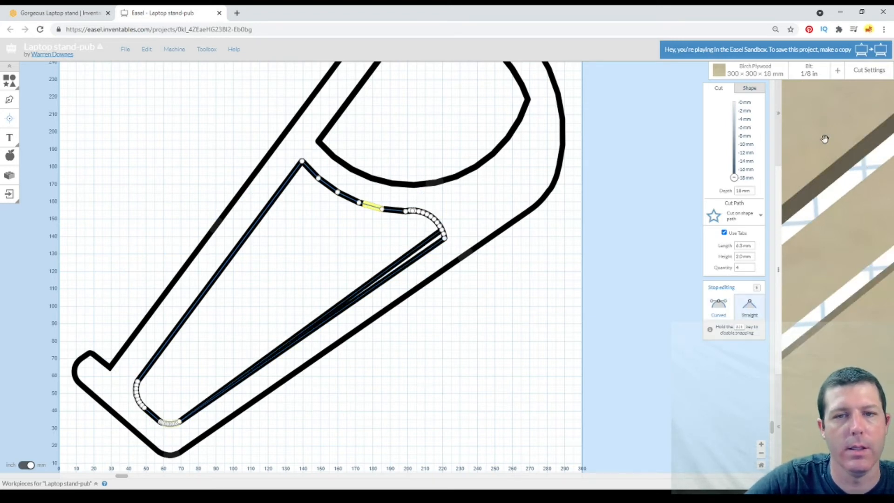
key("Delete")
key("Delete")
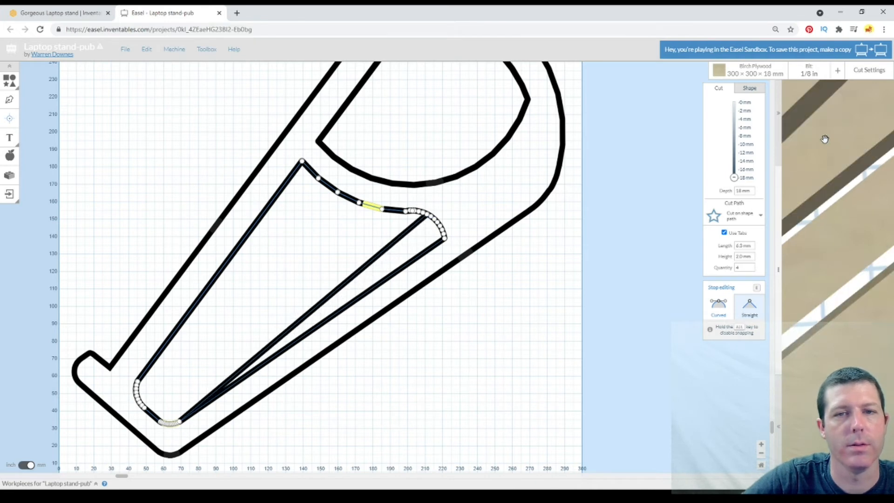
key("Delete")
key("Delete")
key("Delete")
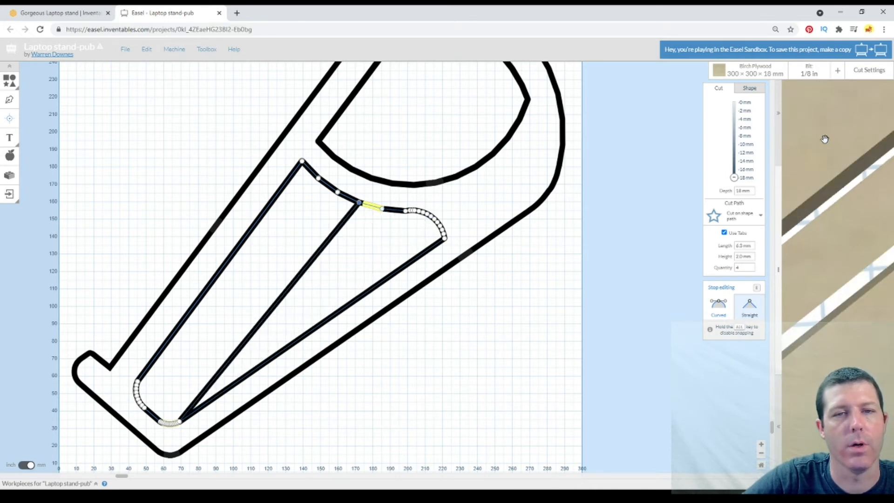
key("Delete")
key("Delete")
key("Delete")
key("Delete")
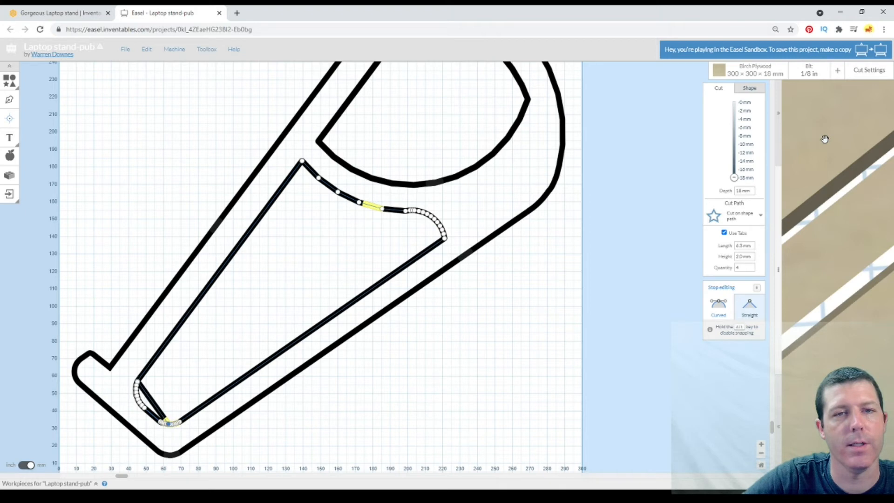
key("Delete")
key("Delete")
key("Delete")
key("Delete")
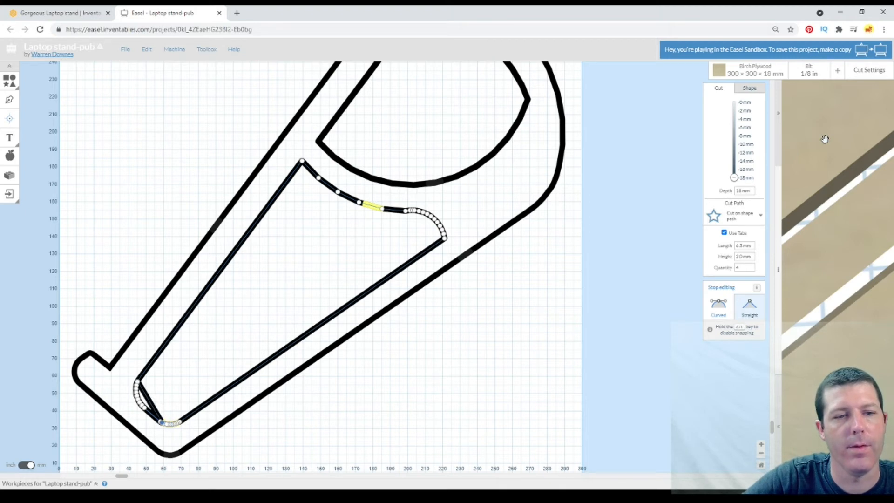
key("Delete")
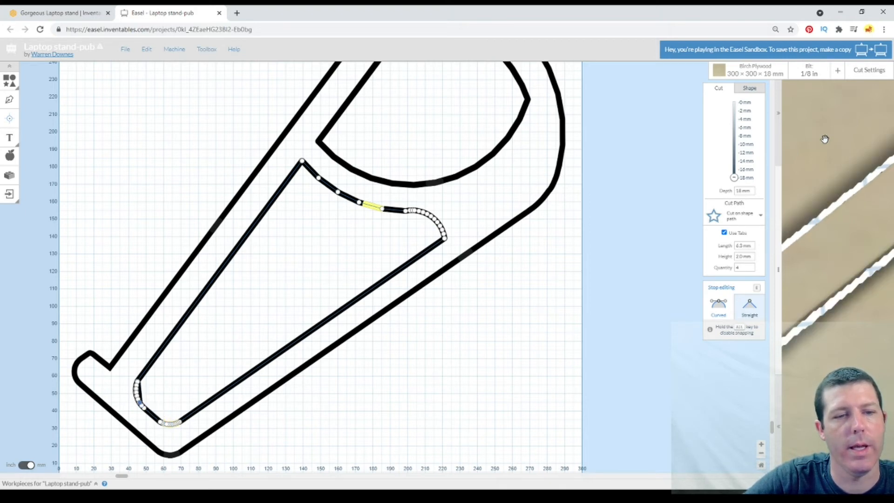
key("Delete")
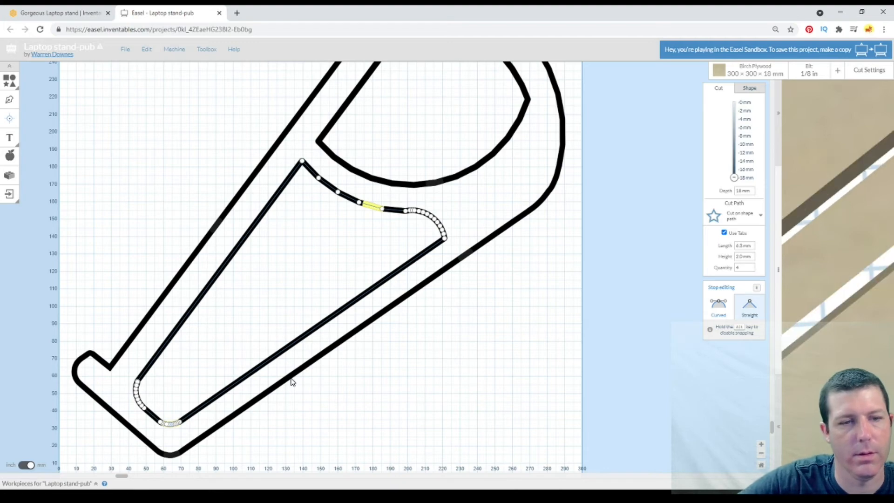
Delete the leftover duplicate point where the lower inner opening's long side meets its rounded end, and finish editing its points
left_click(141, 375)
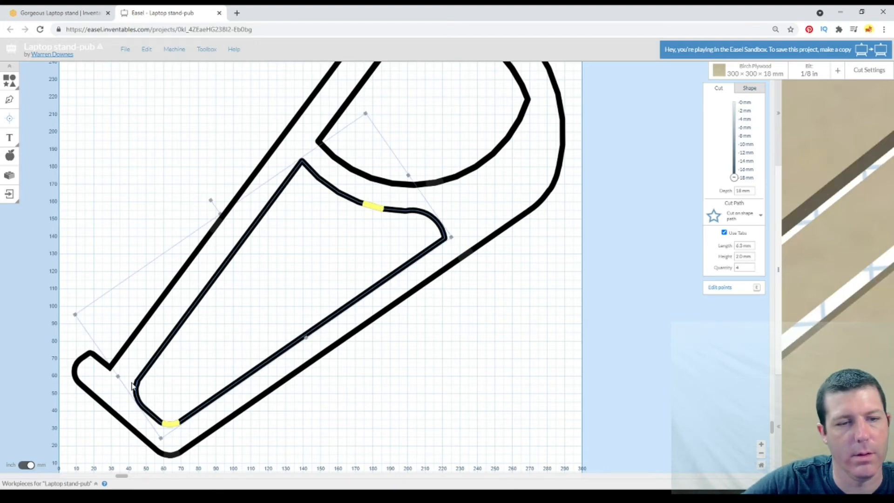
scroll(132, 386, "up", 5)
double_click(165, 379)
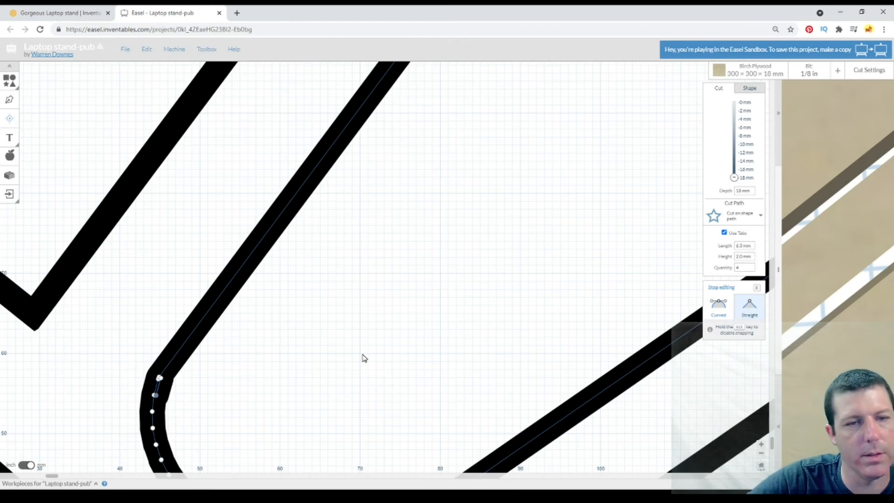
key("Delete")
left_click(300, 338)
scroll(302, 336, "down", 6)
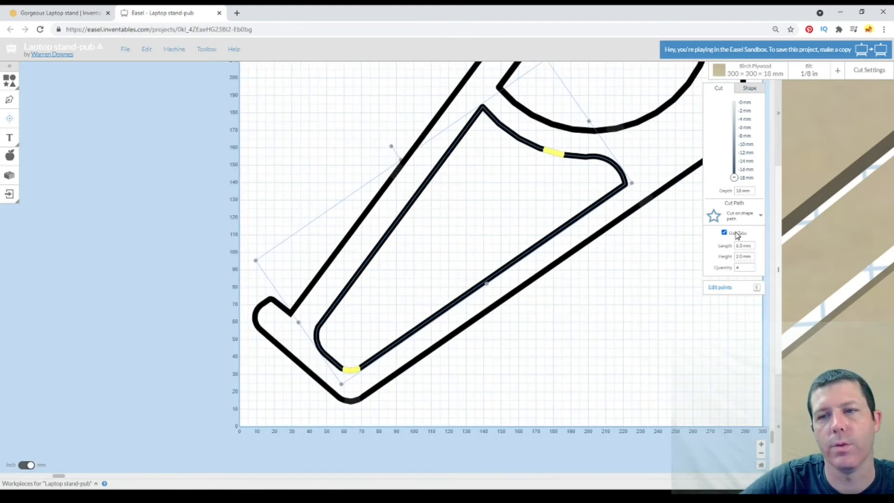
Set the lower inner opening's cut path to cut inside the shape path
left_click(738, 215)
left_click(738, 235)
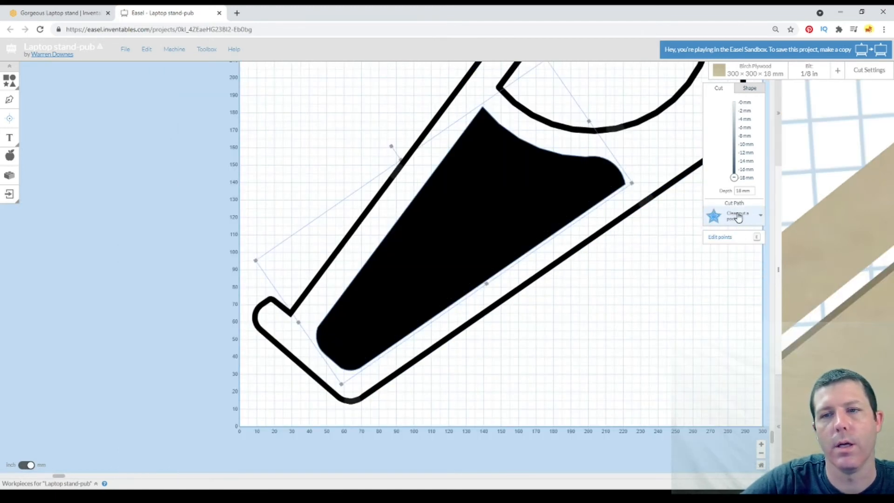
left_click(738, 215)
left_click(740, 279)
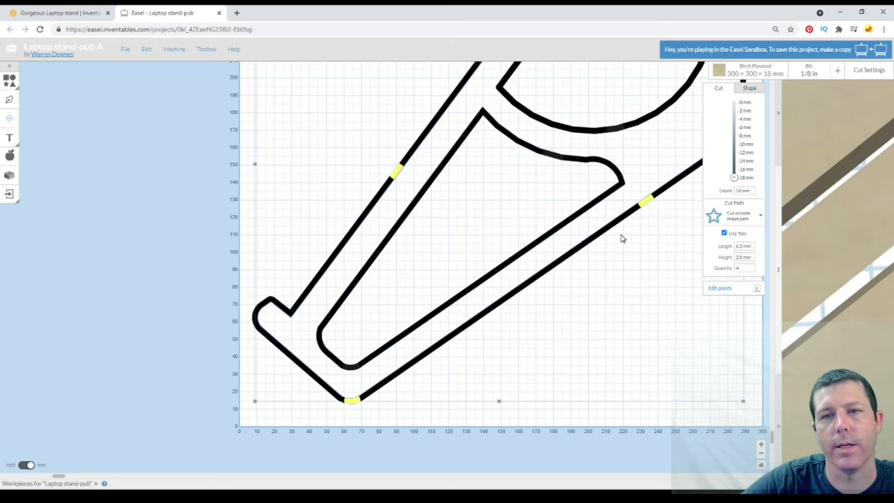
Delete the duplicate points around the upper rounded inner opening, starting from its outer curve, and finish editing its points
scroll(553, 312, "down", 5)
scroll(585, 202, "up", 2)
double_click(618, 230)
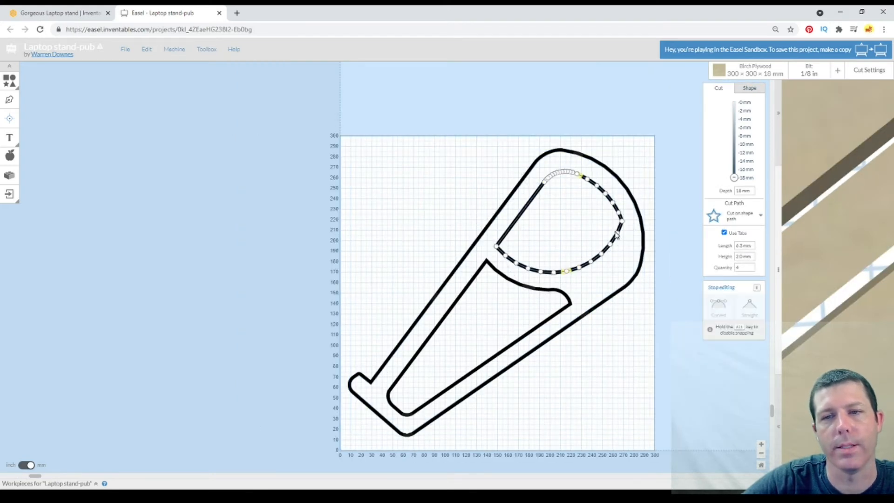
left_click(621, 235)
key("Delete")
key("Delete")
key("Delete")
key("Delete")
key("Delete")
key("Delete")
key("Delete")
key("Delete")
key("Delete")
key("Delete")
key("Delete")
key("Delete")
key("Delete")
key("Delete")
key("Delete")
key("Delete")
key("Delete")
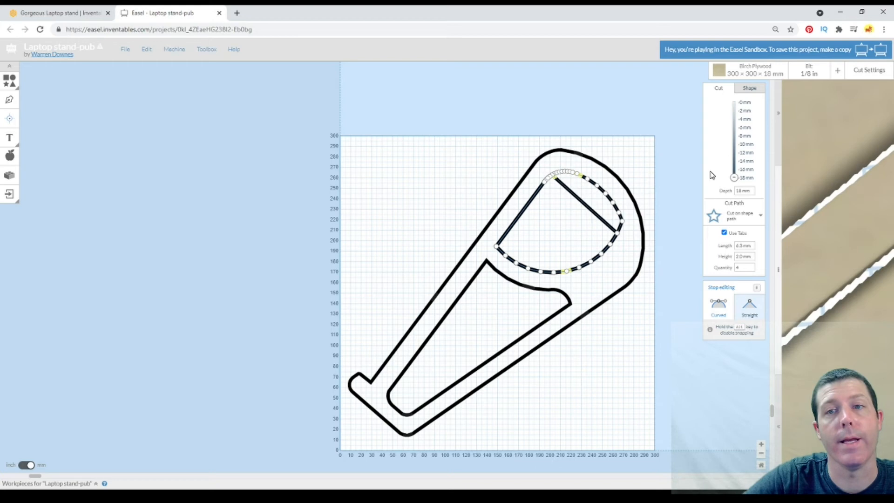
key("Delete")
key("Delete")
key("Delete")
key("Delete")
key("Delete")
key("Delete")
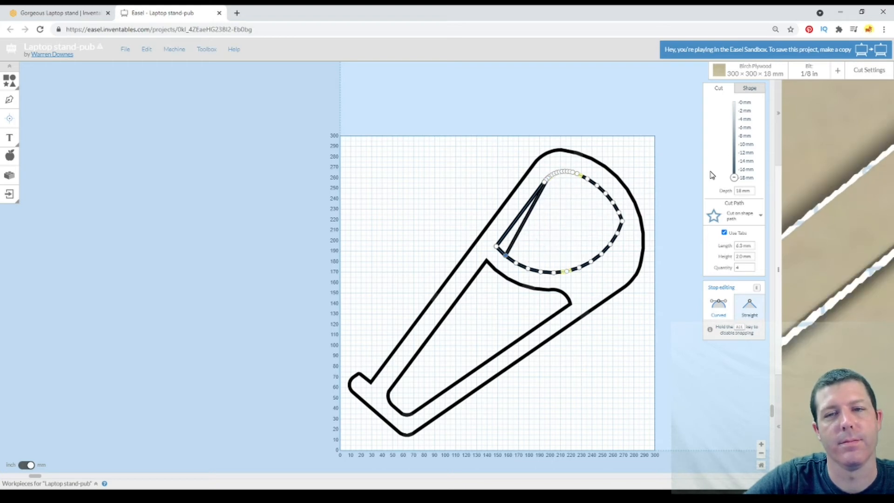
key("Delete")
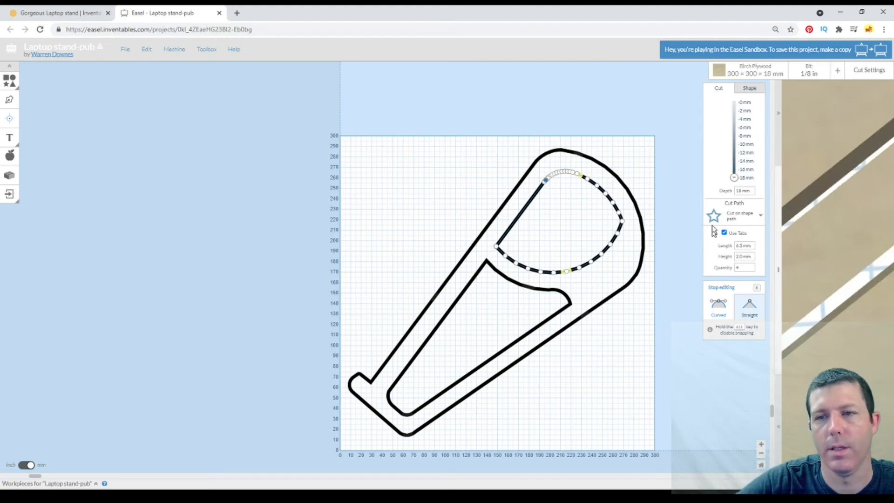
key("e")
Delete the leftover overlapping points where the upper inner opening's straight side meets its curved top
scroll(652, 177, "up", 10)
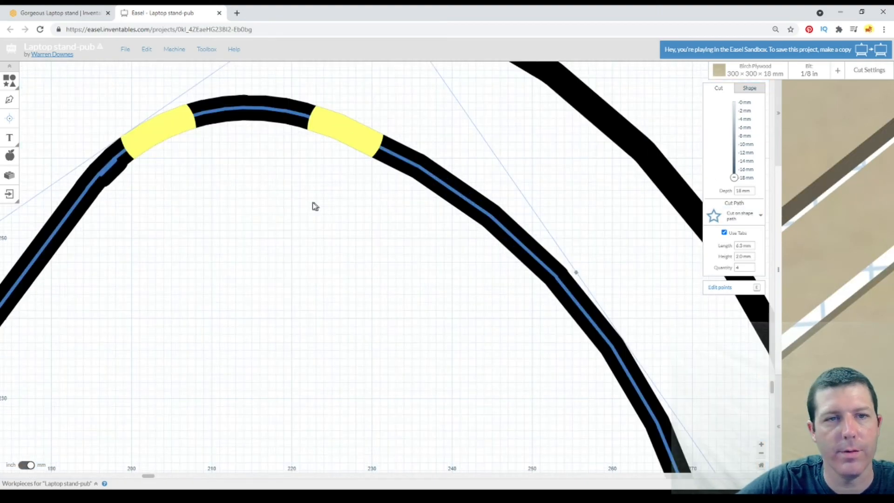
double_click(102, 174)
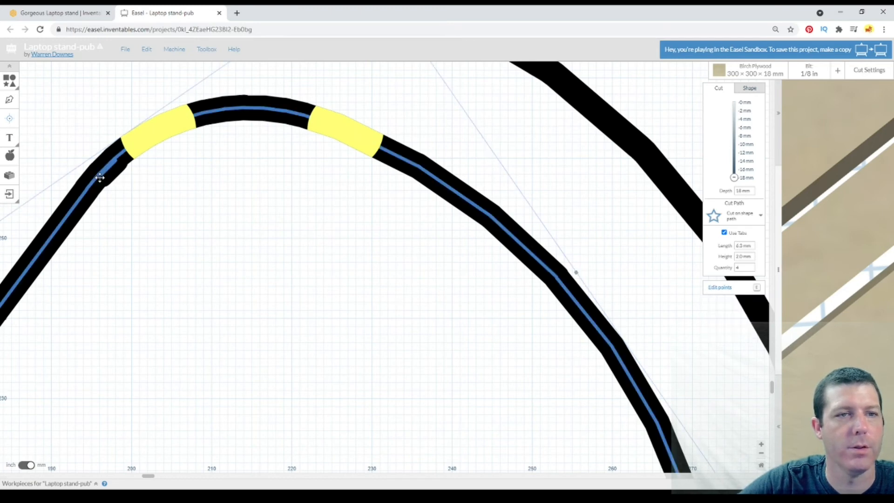
left_click(100, 174)
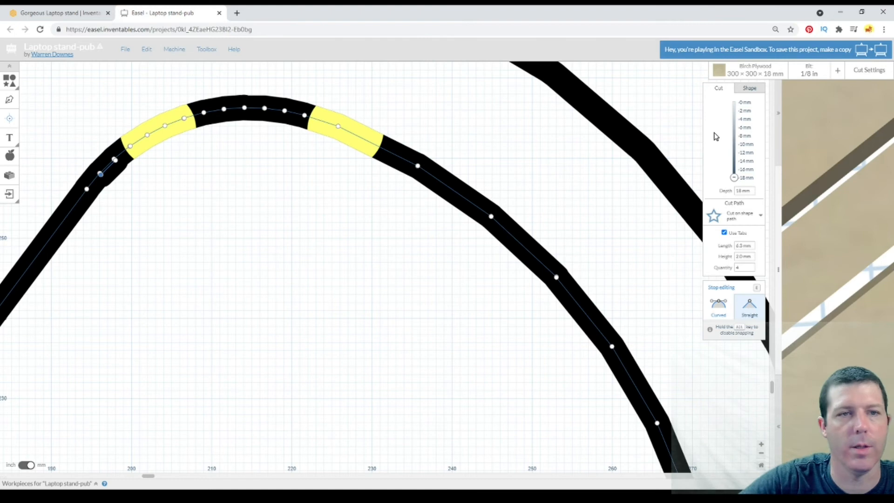
key("Delete")
key("Delete")
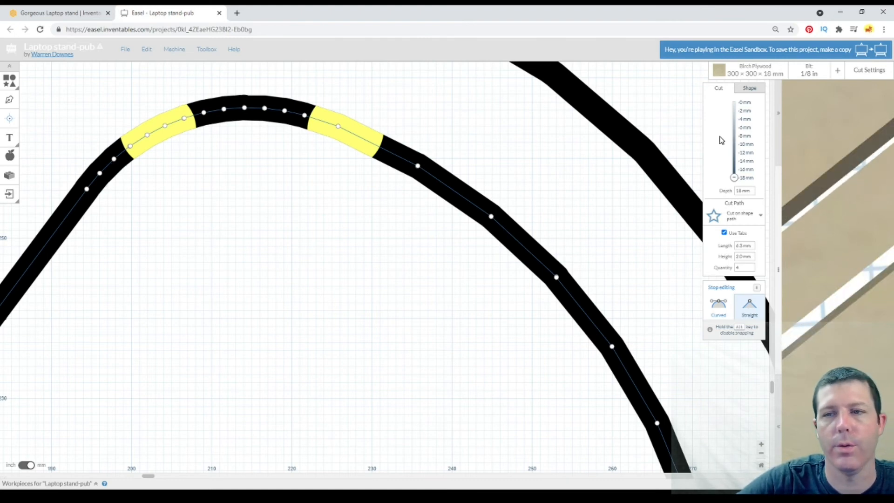
Set the upper inner opening's cut path to cut inside the shape path and finish editing its points
left_click(742, 216)
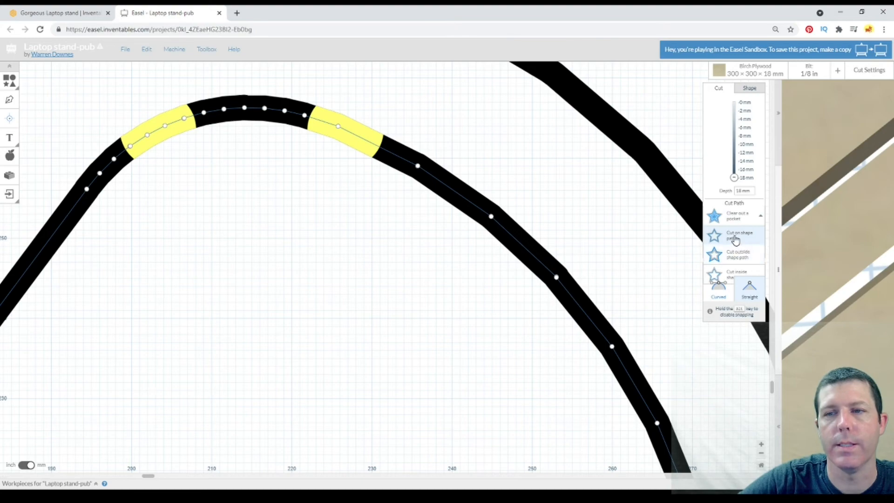
left_click(736, 274)
left_click(529, 222)
scroll(525, 207, "down", 3)
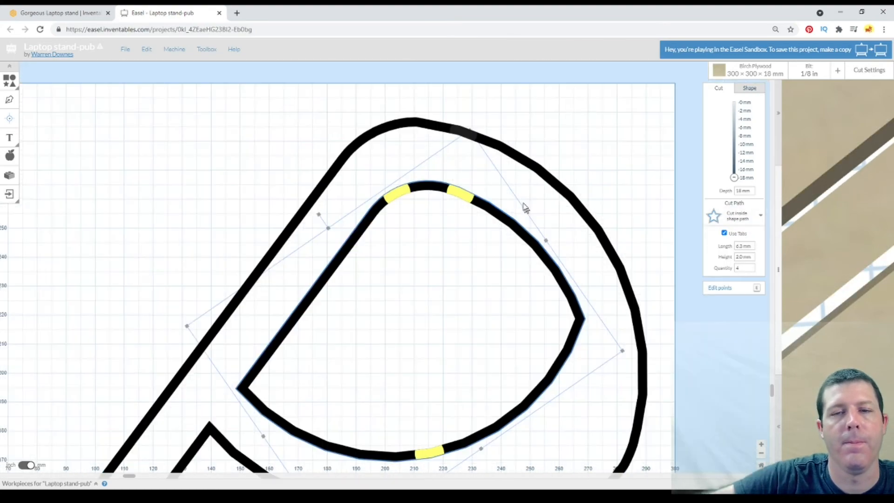
scroll(525, 207, "down", 5)
scroll(530, 241, "up", 2)
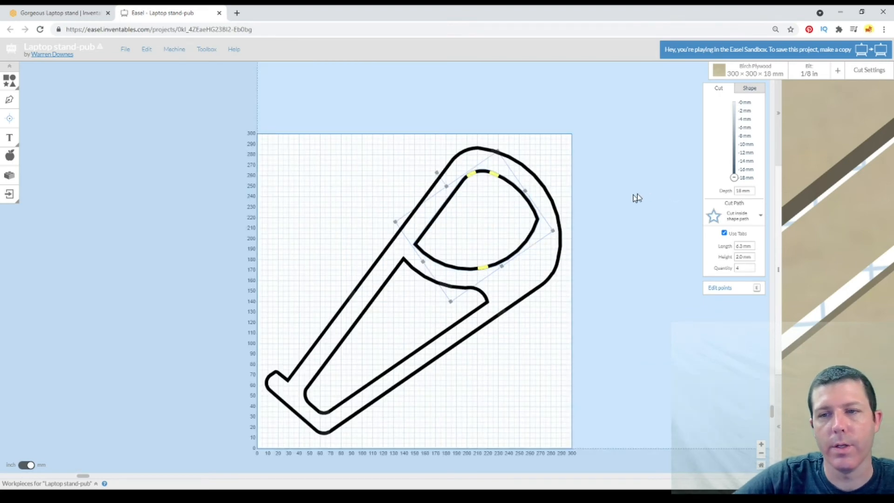
Enlarge the 3D preview beside the design and switch the project units to inches
left_click(541, 190)
left_click_drag(620, 194, 419, 279)
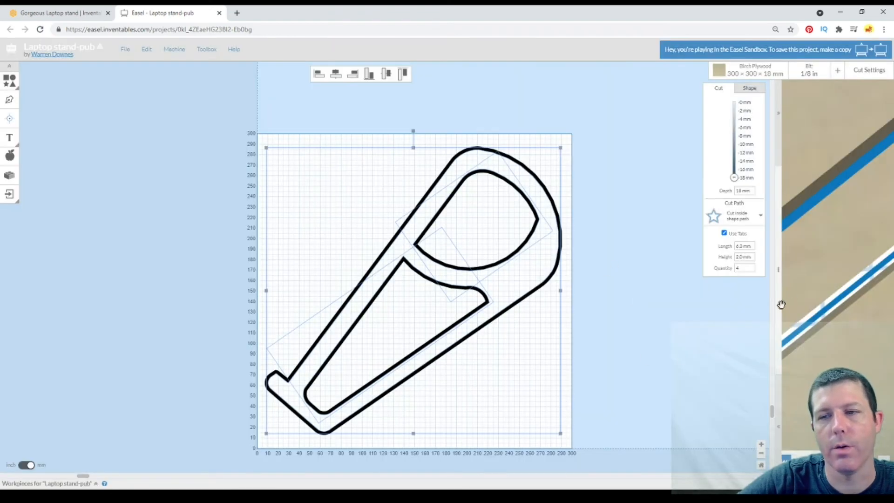
left_click_drag(782, 304, 433, 247)
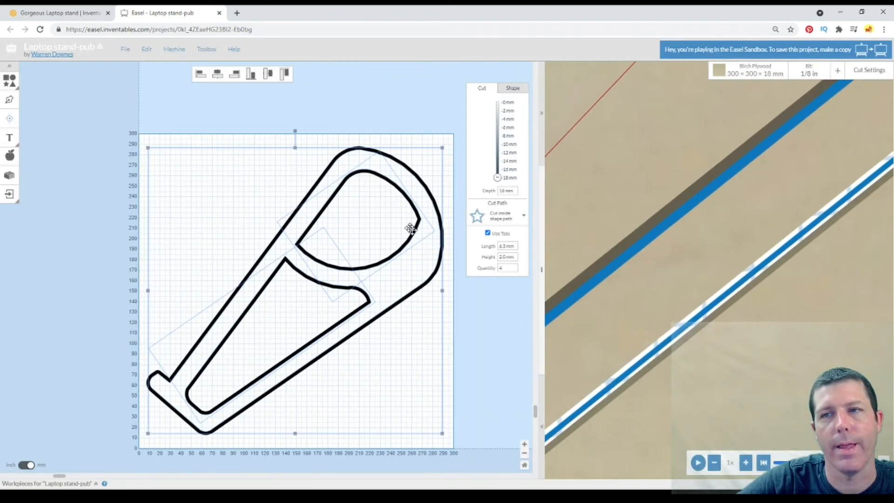
left_click(415, 140)
scroll(384, 205, "up", 3)
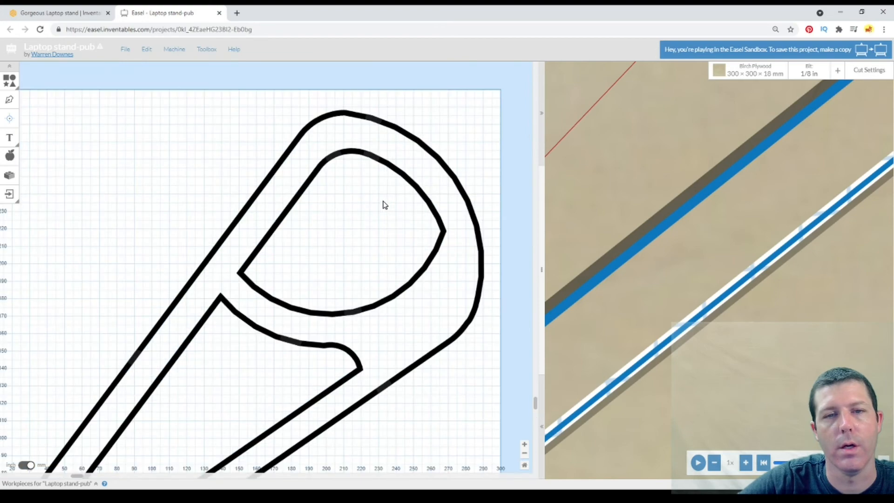
scroll(386, 195, "up", 2)
left_click(410, 149)
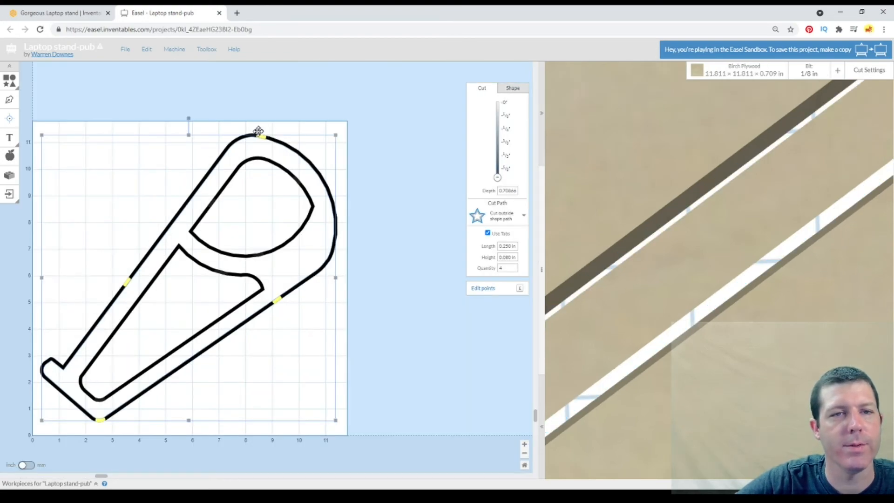
Move the outer outline's holding tabs off its curved end and space them along its straight edges
left_click_drag(258, 131, 169, 190)
left_click_drag(128, 283, 104, 310)
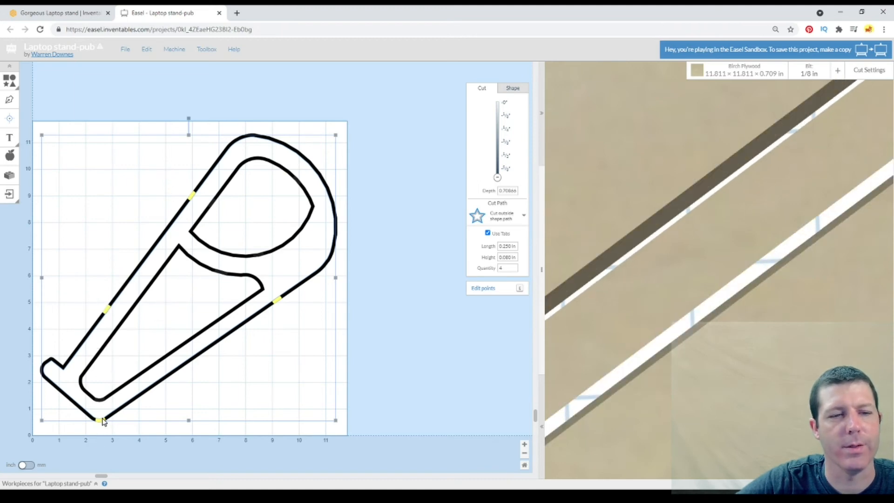
Move the lower inner opening's four tabs onto its two long straight sides, two per side
left_click(254, 298)
left_click_drag(219, 272, 147, 288)
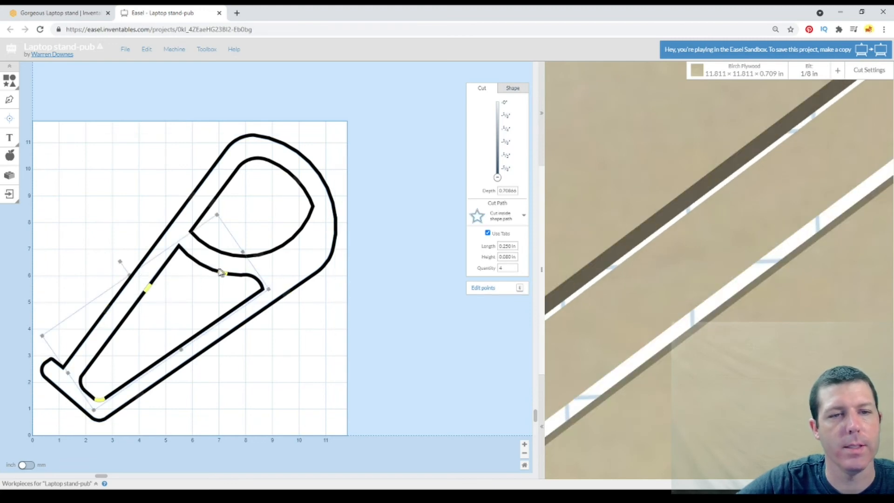
left_click_drag(224, 275, 235, 343)
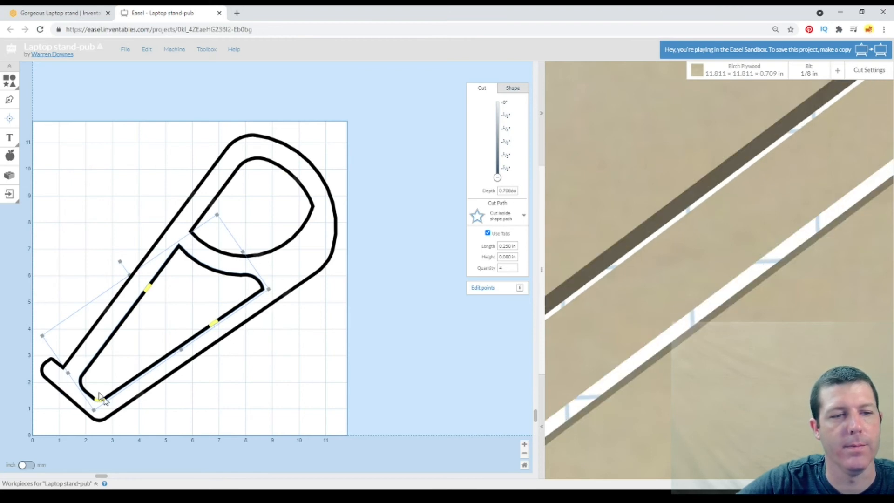
left_click_drag(105, 399, 158, 361)
left_click_drag(98, 402, 107, 338)
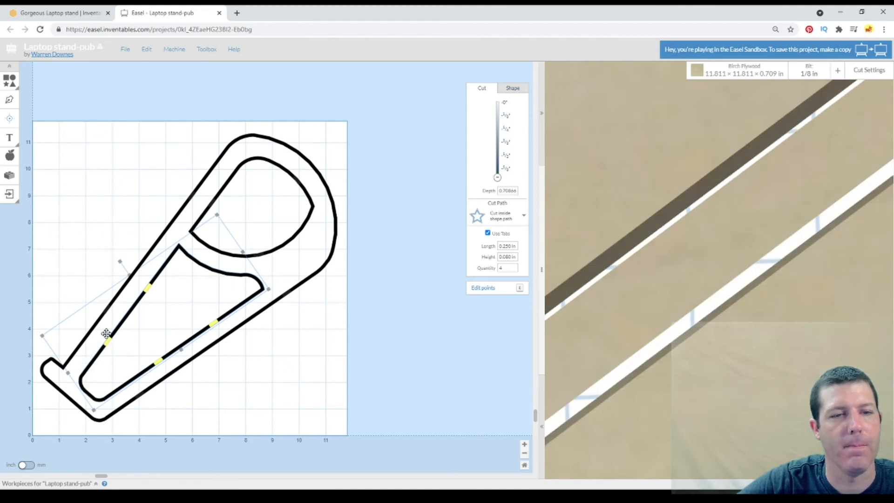
Spread the upper inner opening's tabs along its straight side and curved edges, and deselect it
left_click(276, 255)
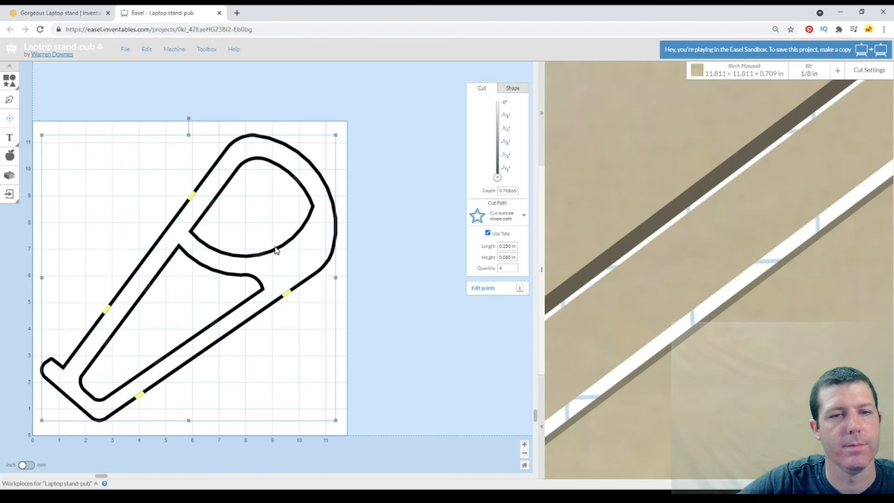
left_click(270, 255)
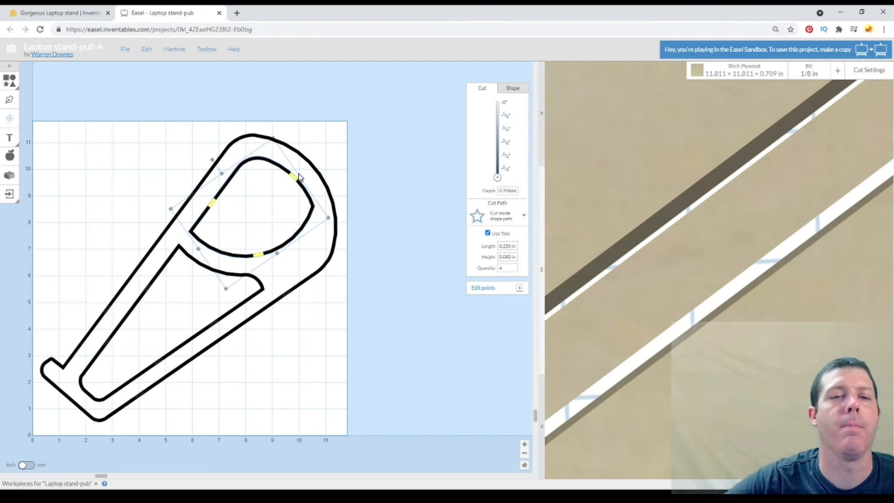
left_click_drag(347, 158, 310, 198)
left_click(369, 185)
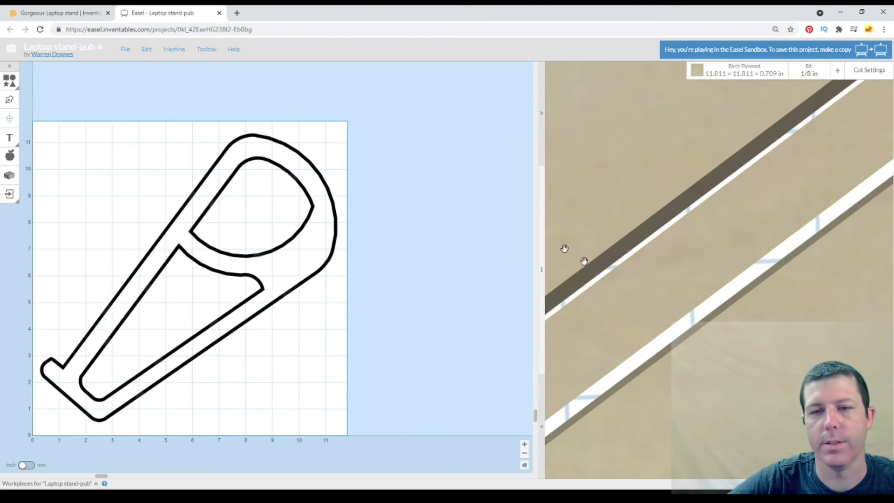
Simulate the toolpath and inspect the whole workpiece in the 3D preview from several angles
scroll(631, 272, "down", 5)
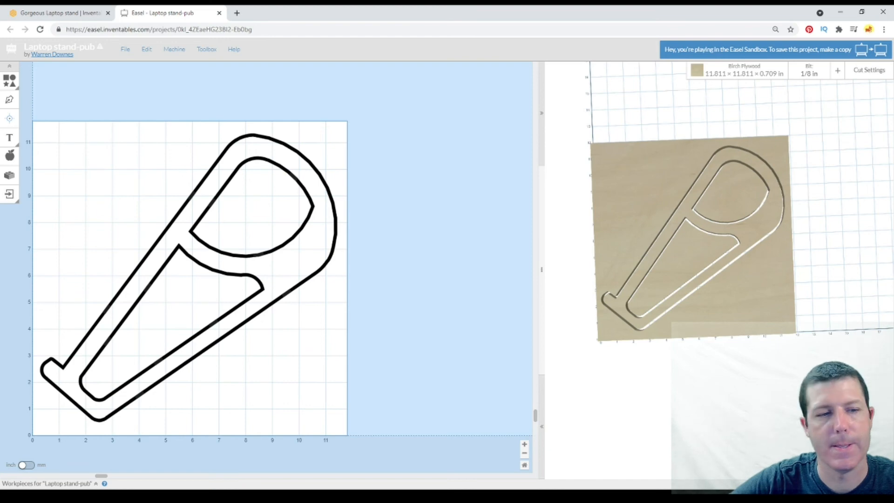
left_click(858, 463)
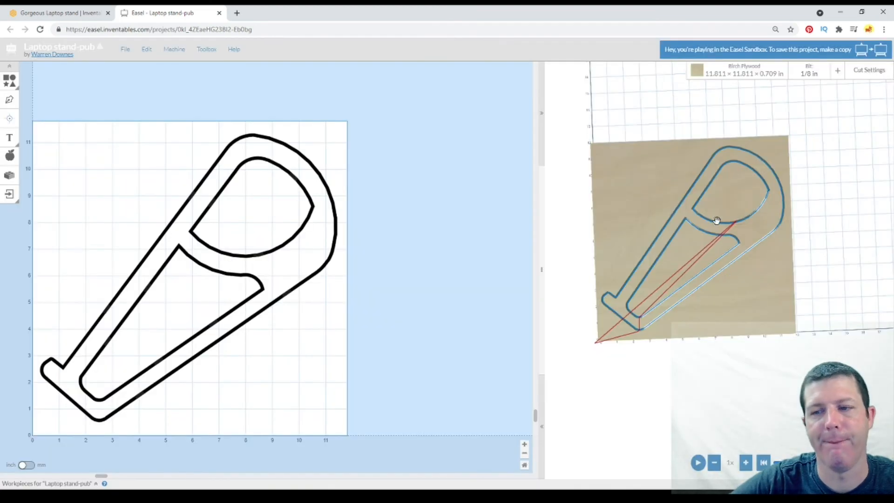
left_click_drag(722, 216, 705, 173)
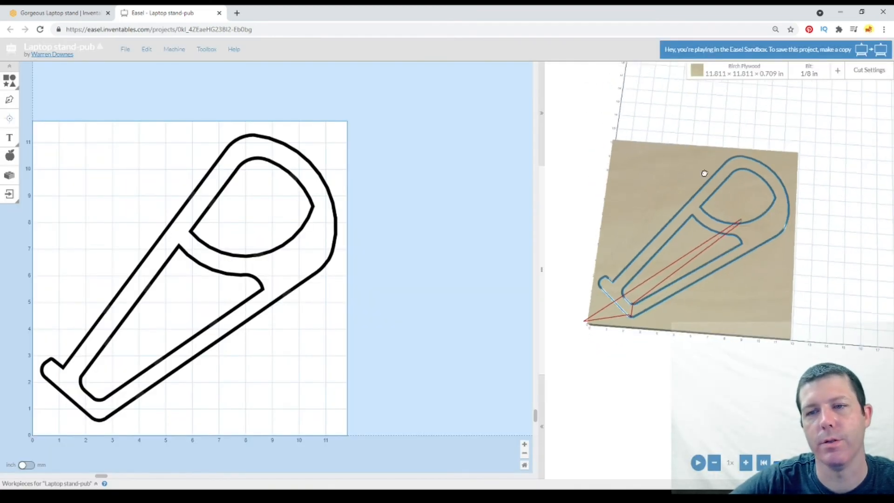
left_click_drag(723, 219, 784, 117)
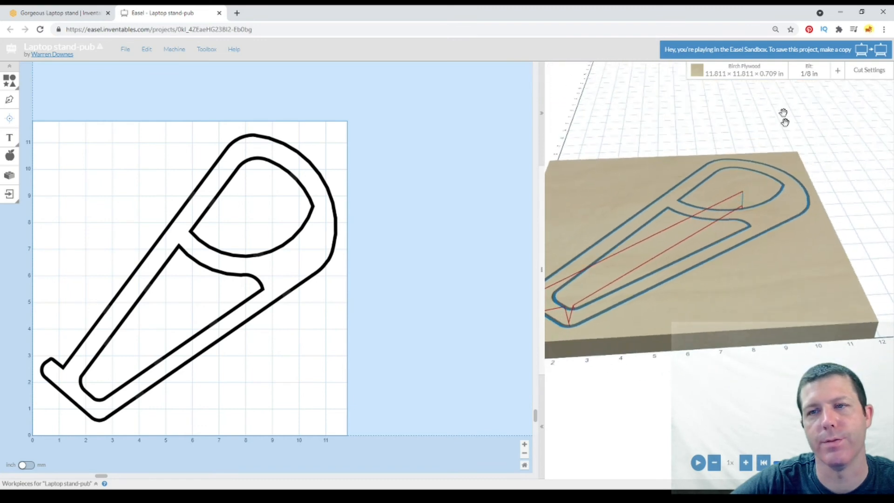
Set the birch plywood's material thickness to 0.745 in
left_click(771, 75)
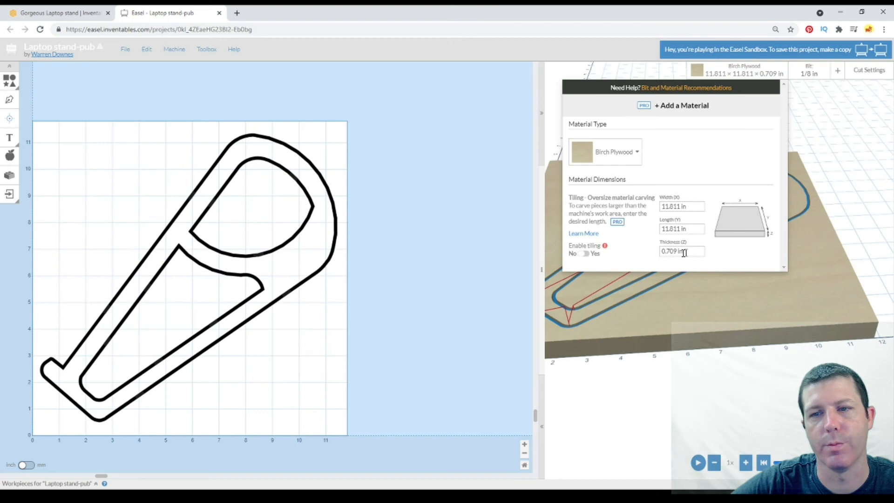
left_click_drag(670, 252, 677, 252)
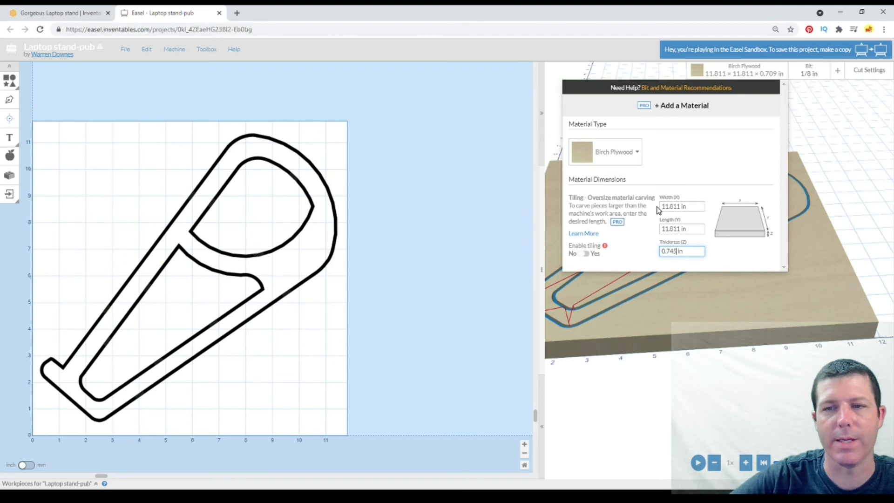
key("Tab")
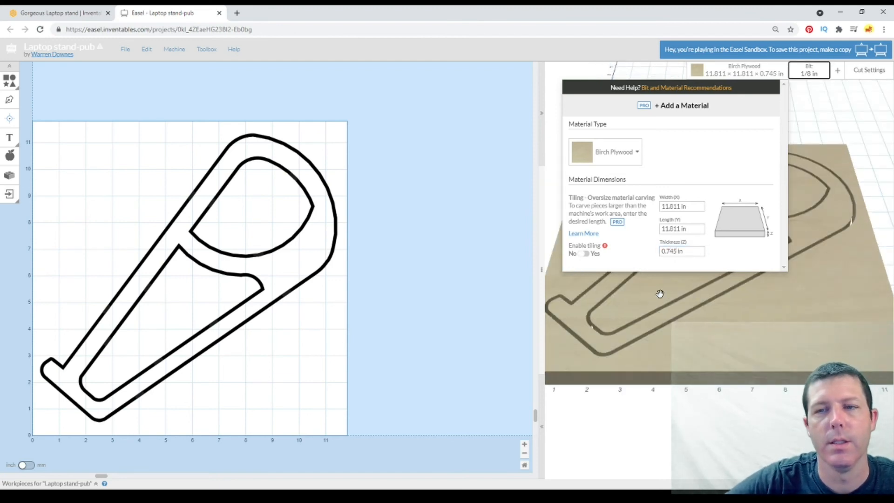
left_click(660, 293)
left_click_drag(769, 205, 837, 109)
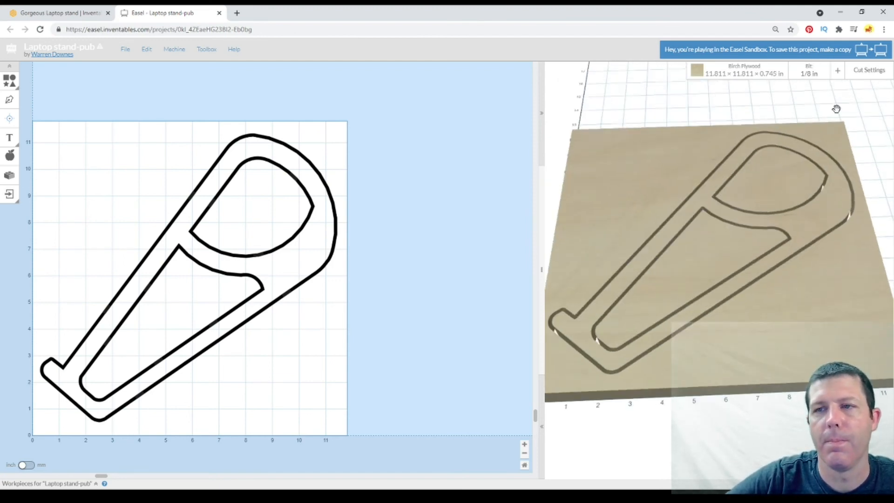
Set the manual cut settings to a 100 in/min feed rate, 35 in/min plunge rate and 0.08 in depth per pass
left_click(860, 72)
left_click_drag(834, 145, 819, 149)
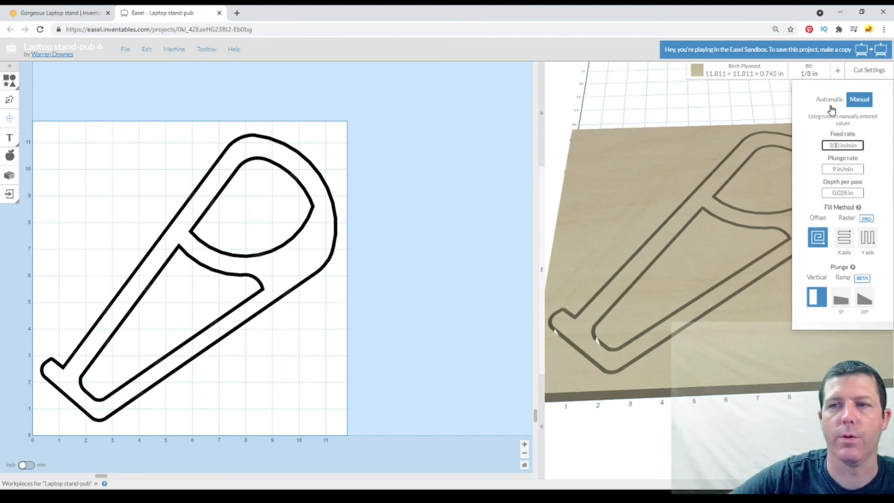
key("Tab")
type("35")
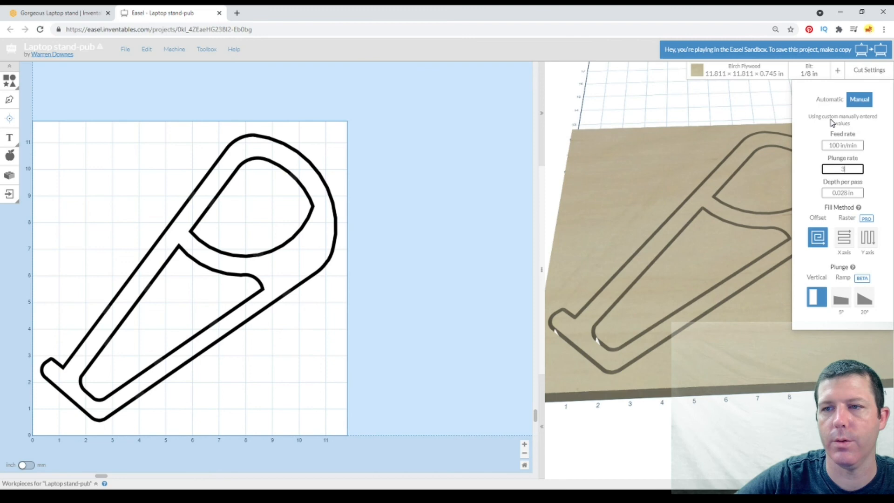
key("Tab")
left_click(845, 193)
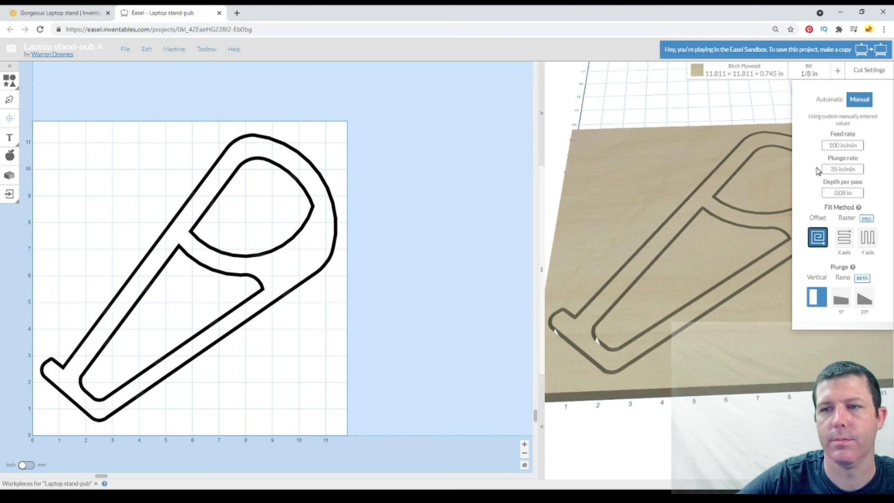
left_click(728, 211)
Simulate the toolpath with the new cut settings and examine it up close and from above in a wider 3D preview
left_click(862, 463)
left_click_drag(709, 231, 680, 202)
scroll(678, 256, "up", 5)
left_click_drag(683, 258, 686, 238)
scroll(685, 238, "down", 5)
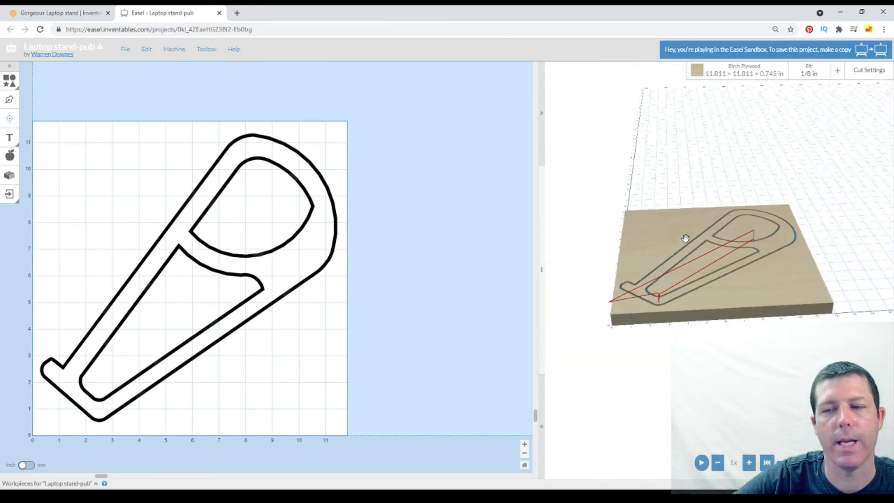
left_click_drag(758, 273, 739, 267)
scroll(577, 255, "up", 5)
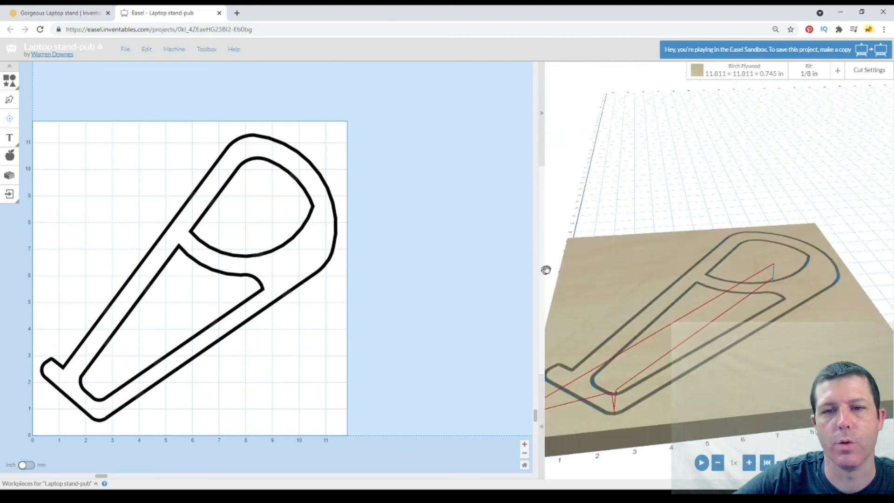
left_click_drag(542, 273, 426, 278)
left_click_drag(604, 299, 599, 362)
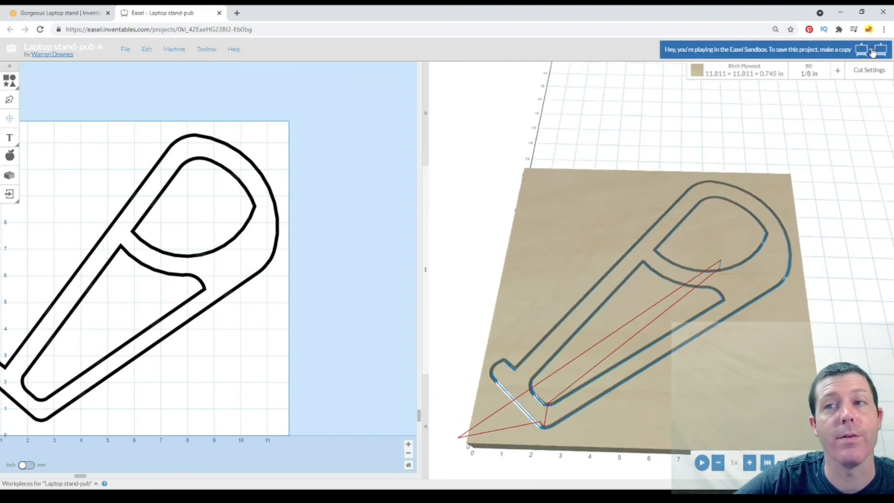
Make a copy of the sandbox project and check the cut settings with all its shapes selected
left_click(872, 52)
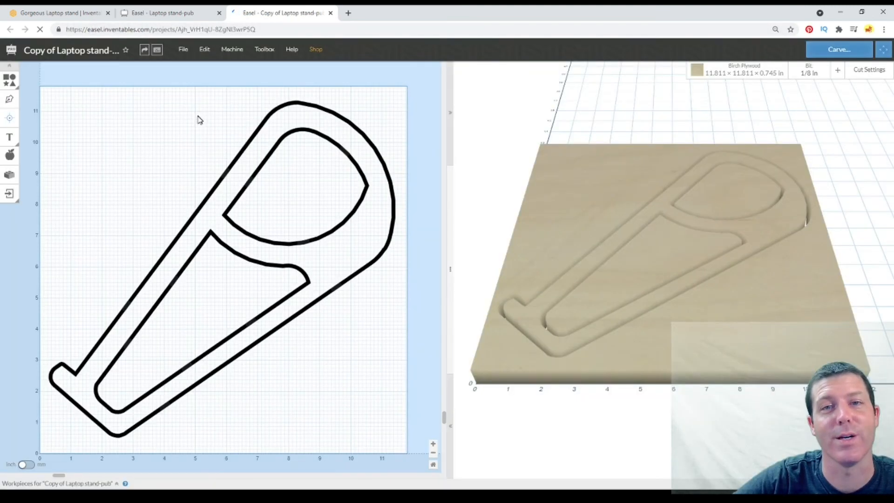
left_click(286, 253)
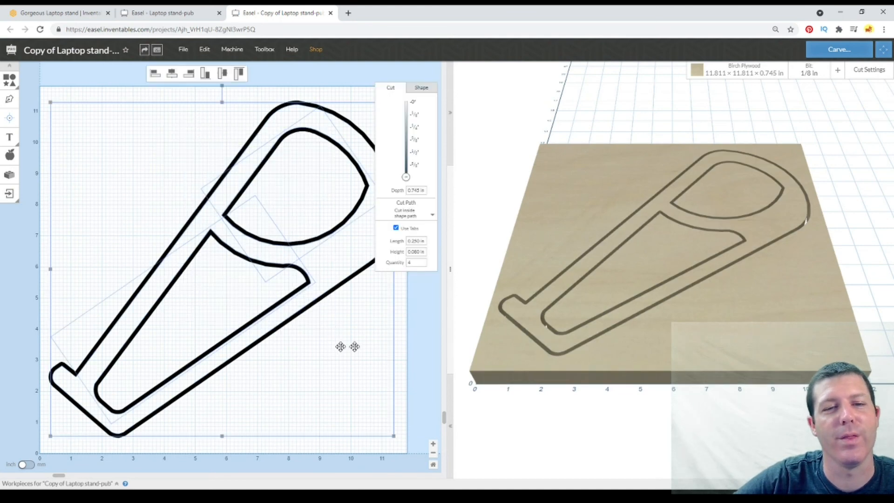
left_click(410, 311)
left_click_drag(410, 311, 129, 140)
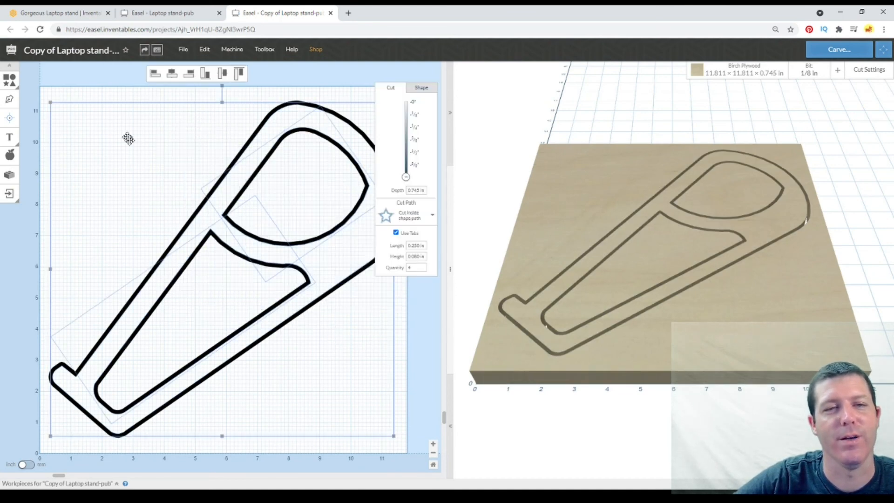
left_click(122, 90)
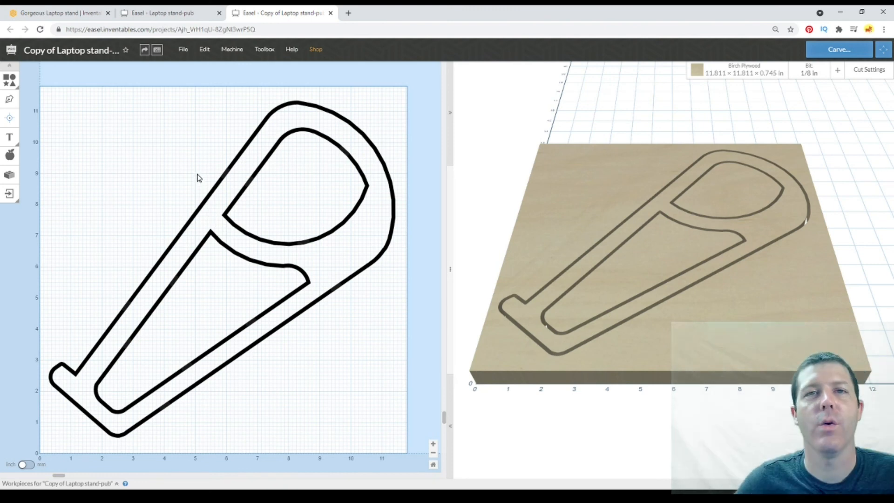